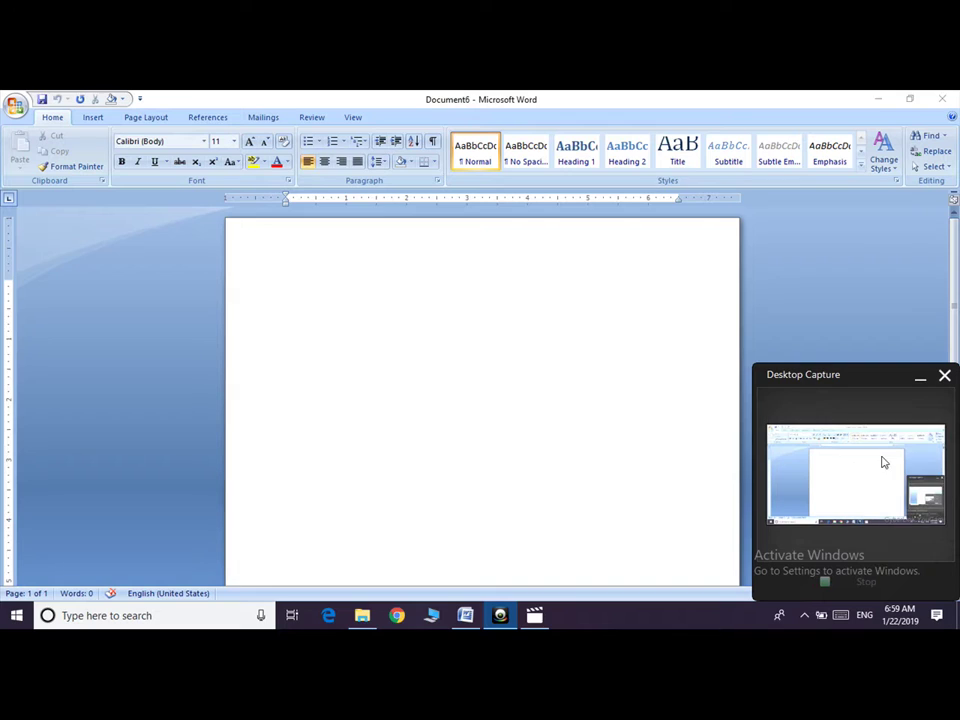
# Activate the blank Word document and switch to the Mailings ribbon tab
pyautogui.click(920, 378)
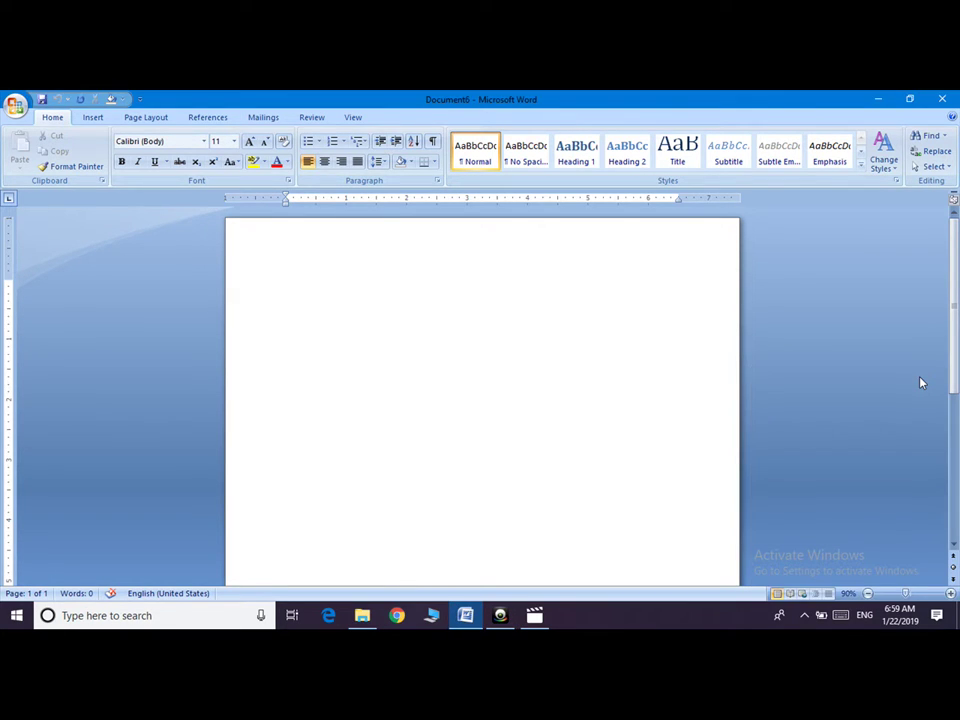
pyautogui.click(263, 118)
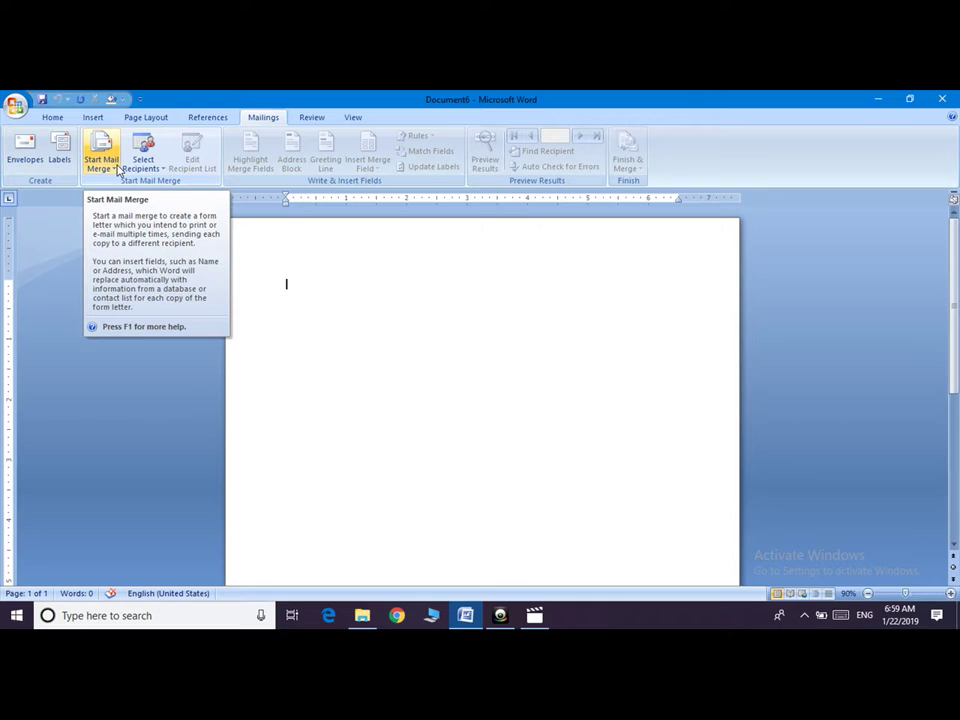
# Launch the Step by Step Mail Merge Wizard with E-mail messages as the document type
pyautogui.click(117, 170)
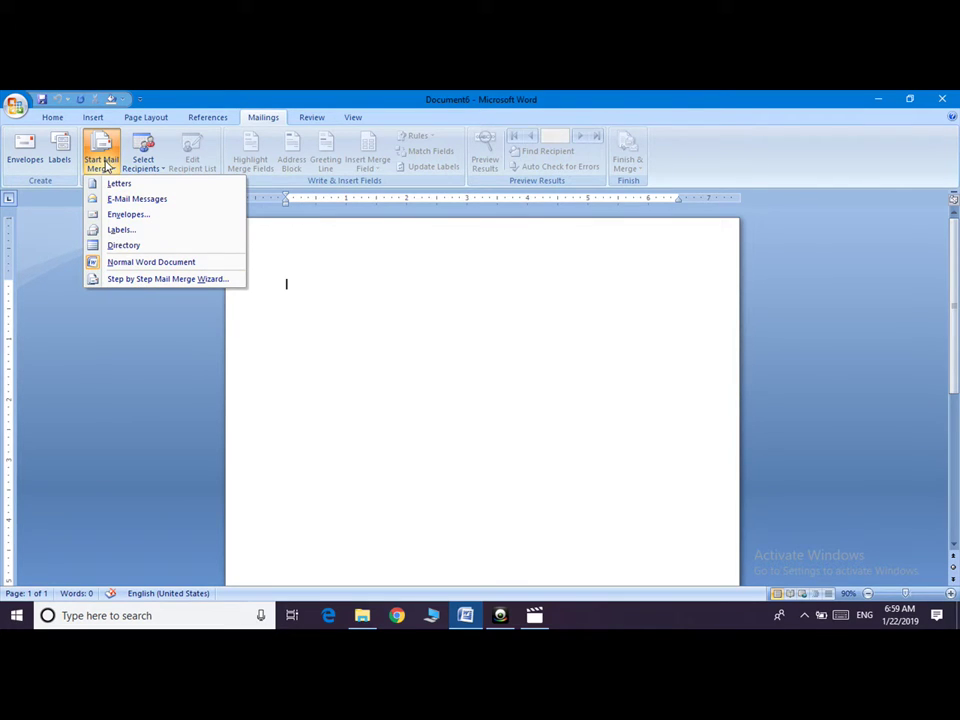
pyautogui.click(163, 280)
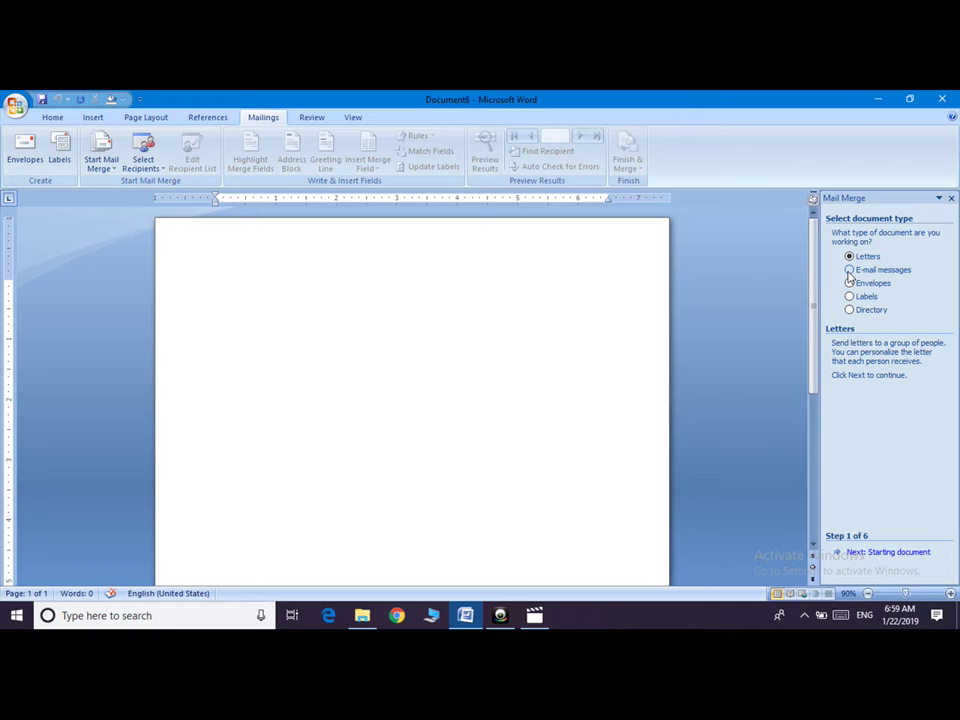
pyautogui.click(849, 271)
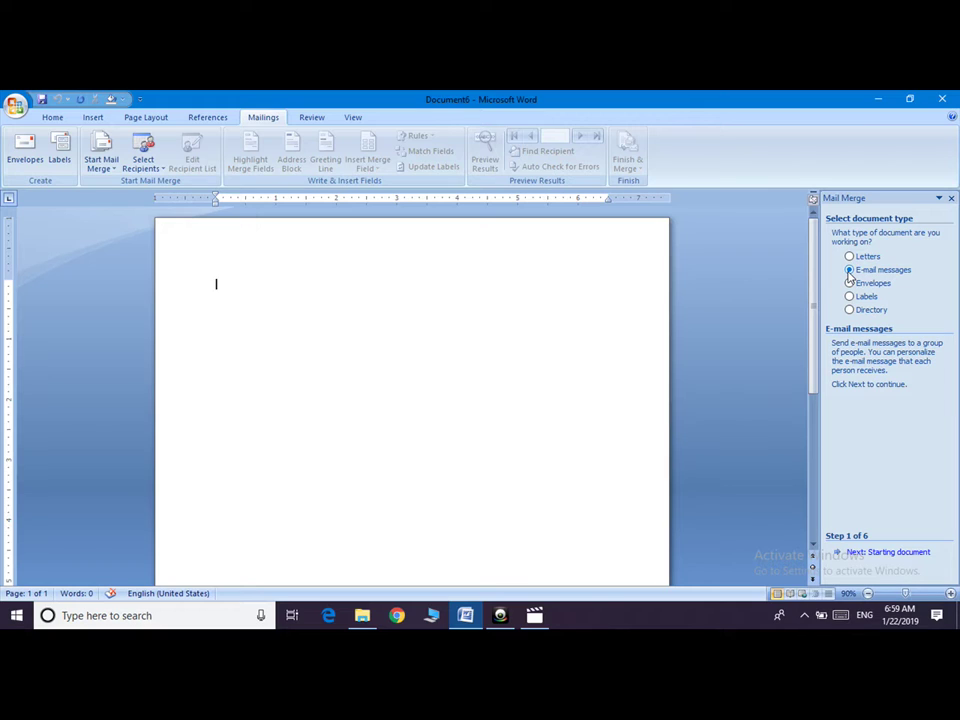
pyautogui.click(888, 553)
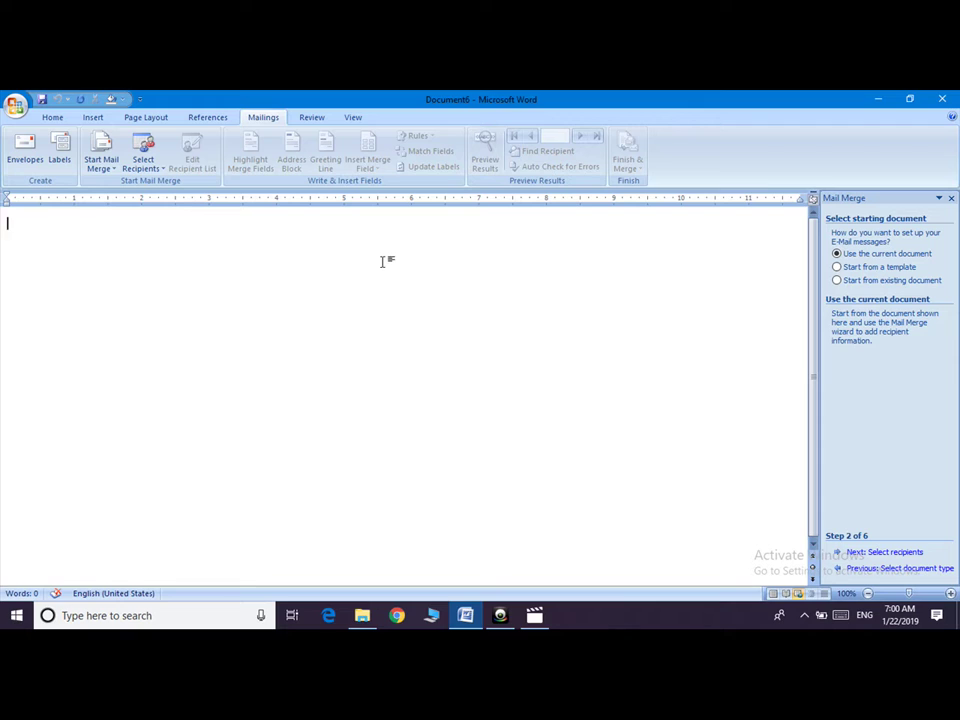
pyautogui.write('etate')
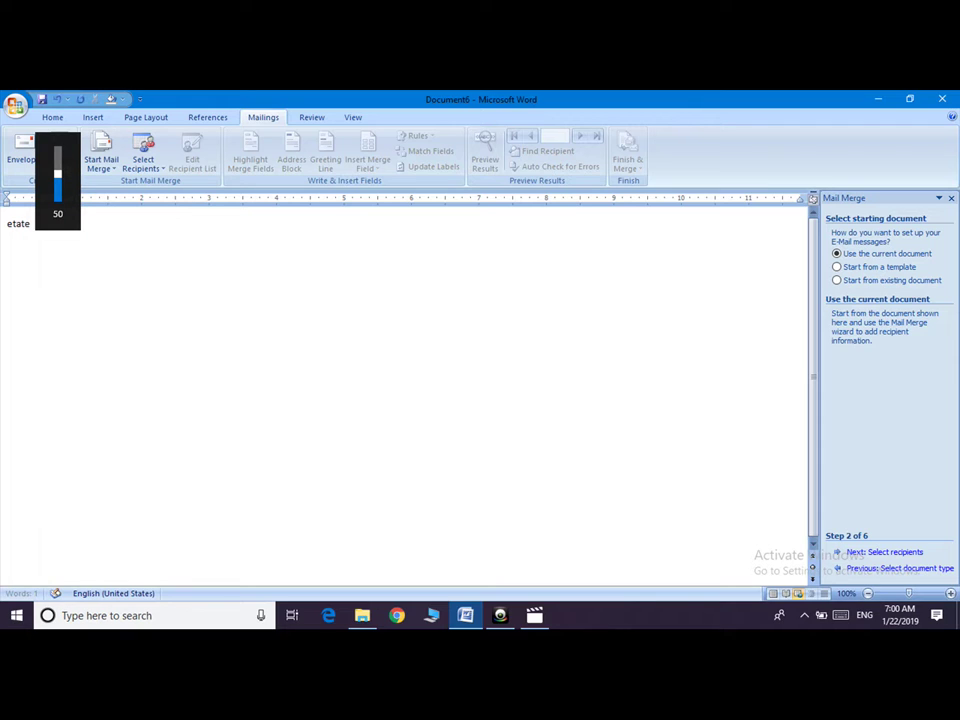
pyautogui.press('BackSpace')
pyautogui.press('BackSpace')
pyautogui.press('BackSpace')
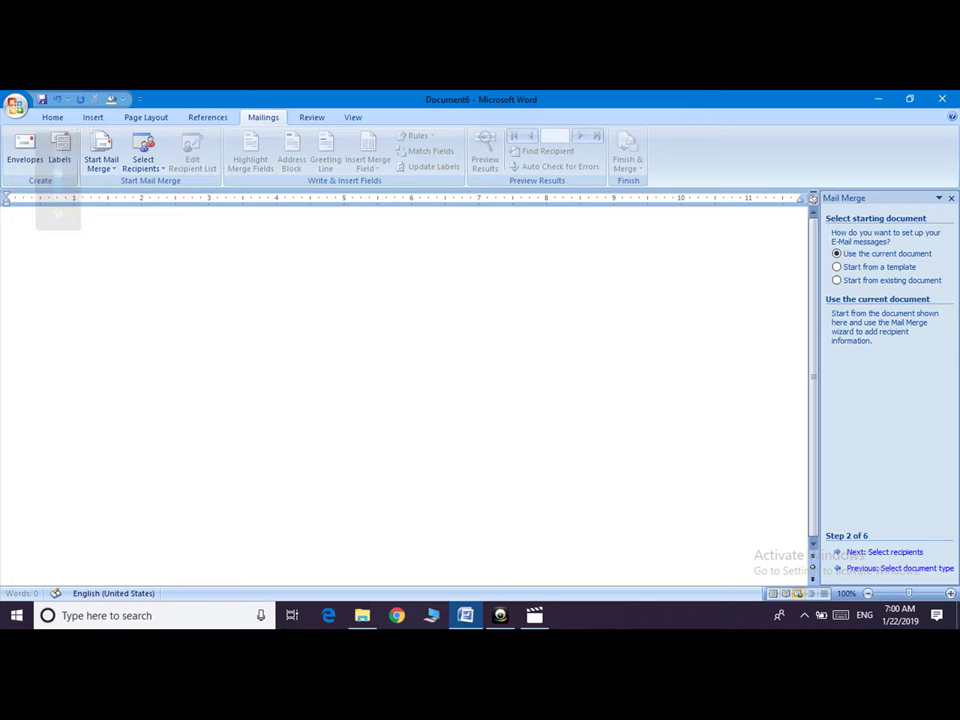
pyautogui.click(836, 268)
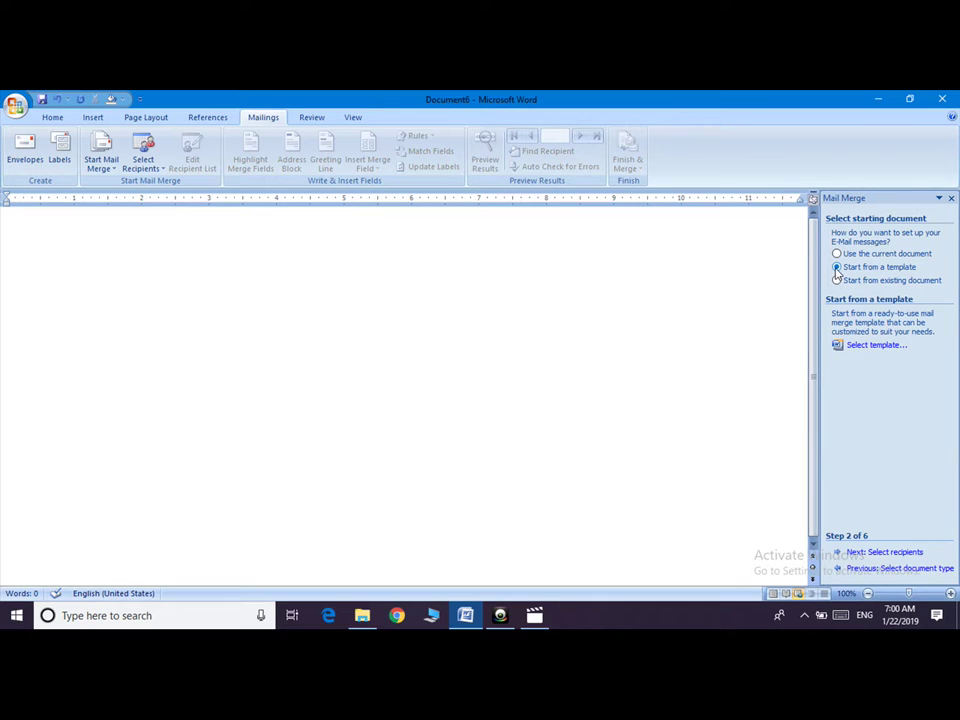
pyautogui.click(882, 347)
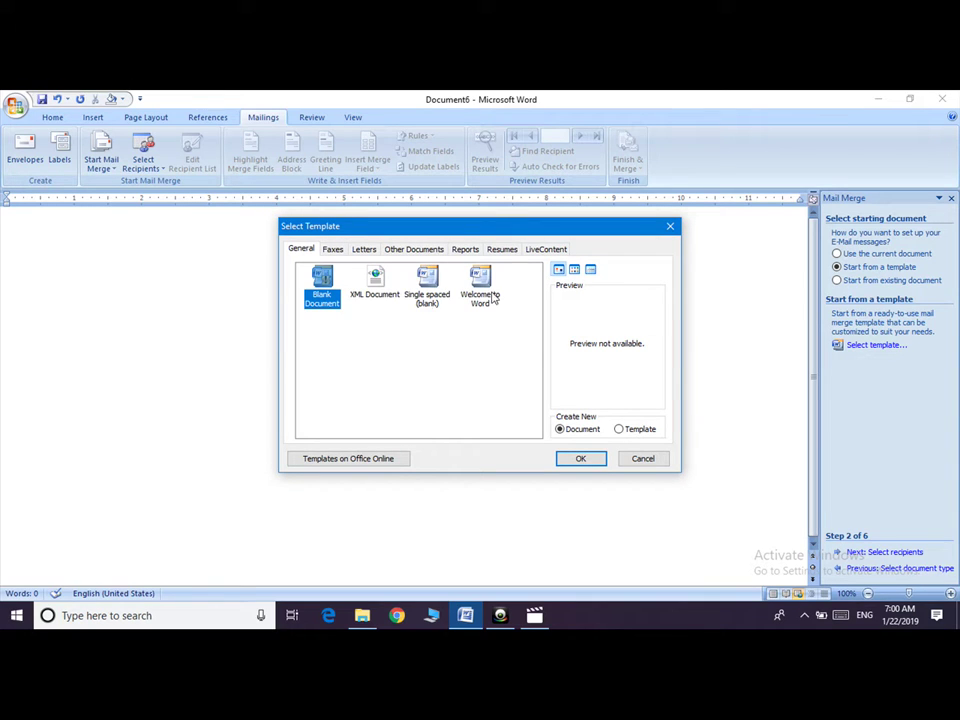
pyautogui.click(643, 459)
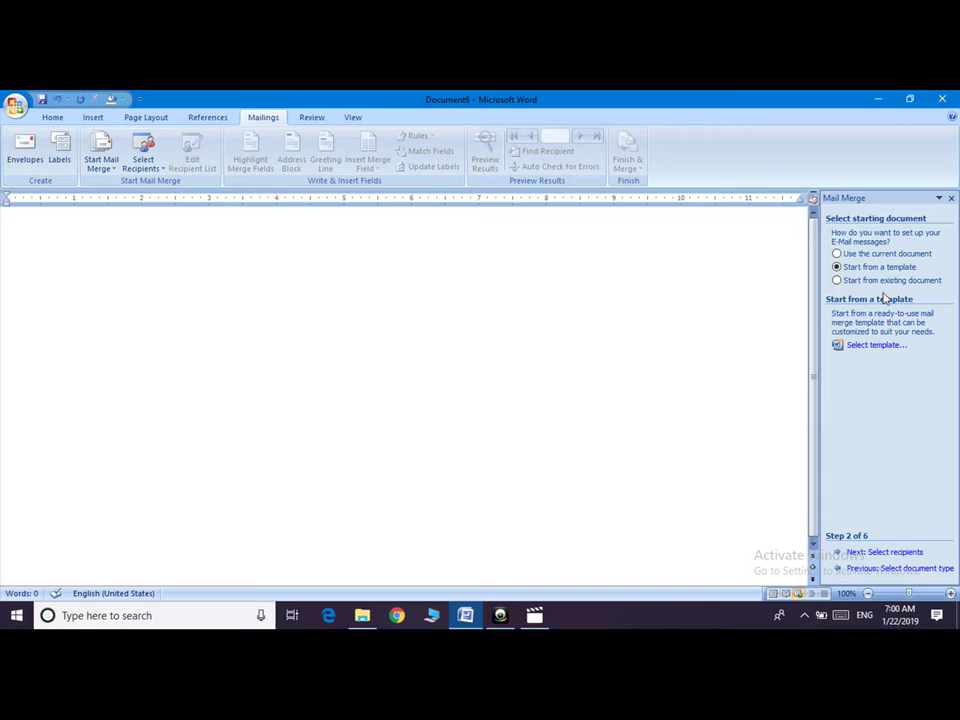
pyautogui.click(837, 282)
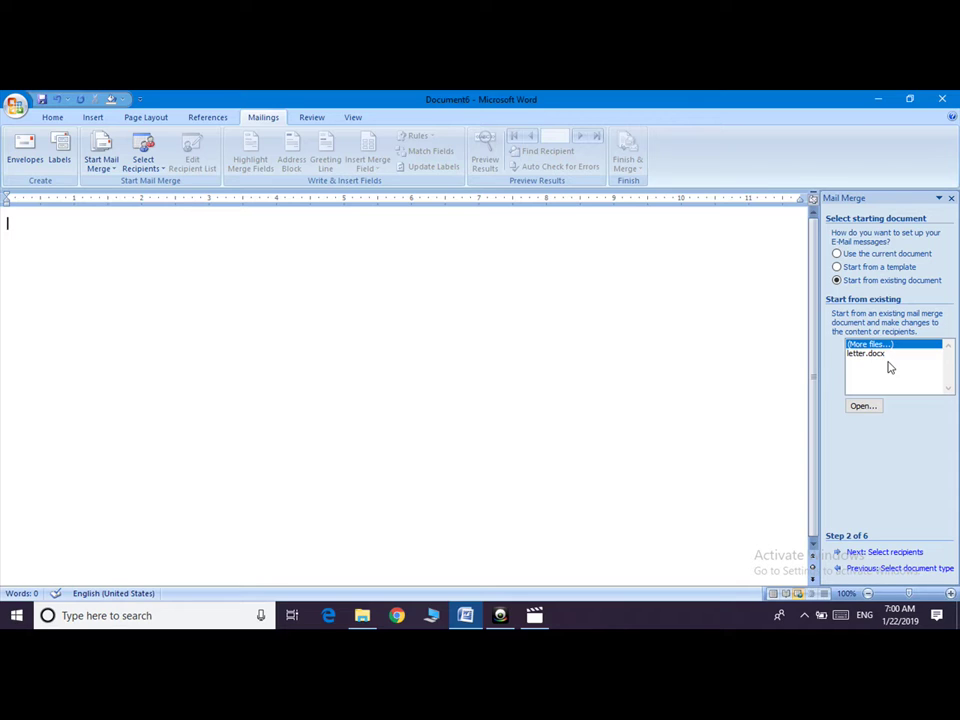
pyautogui.click(837, 254)
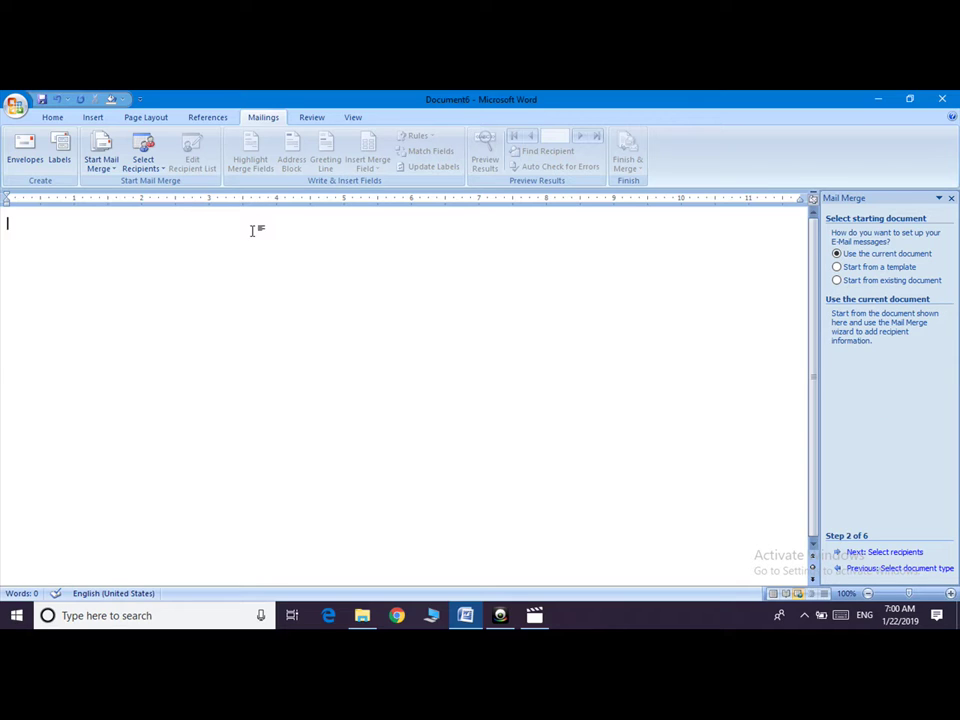
# Generate three paragraphs of sample text with =rand()
pyautogui.write('-')
pyautogui.press('BackSpace')
pyautogui.write('=')
pyautogui.write('rand(')
pyautogui.write(')')
pyautogui.press('Return')
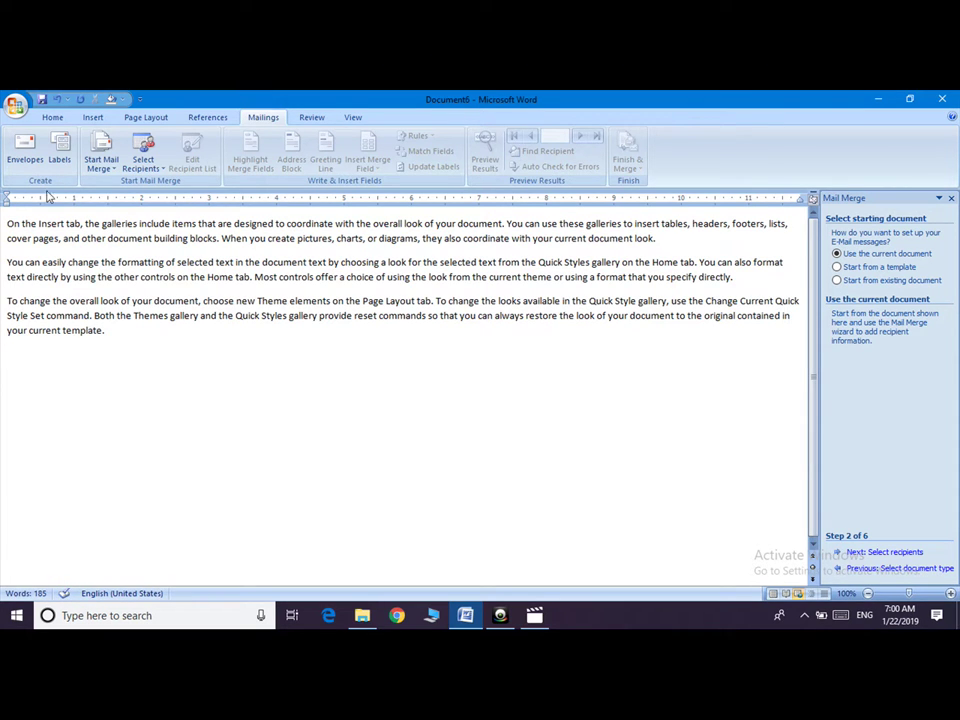
# Insert several blank lines above the first sample paragraph
pyautogui.click(6, 223)
pyautogui.press('Return')
pyautogui.press('Up')
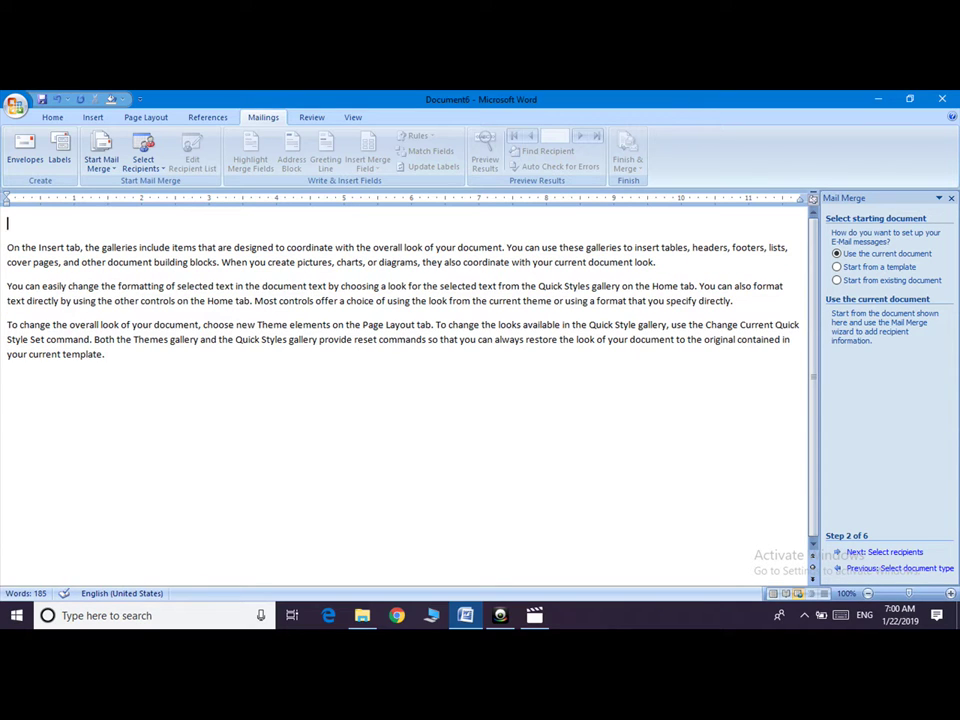
pyautogui.press('Return')
pyautogui.press('Return')
pyautogui.press('Return')
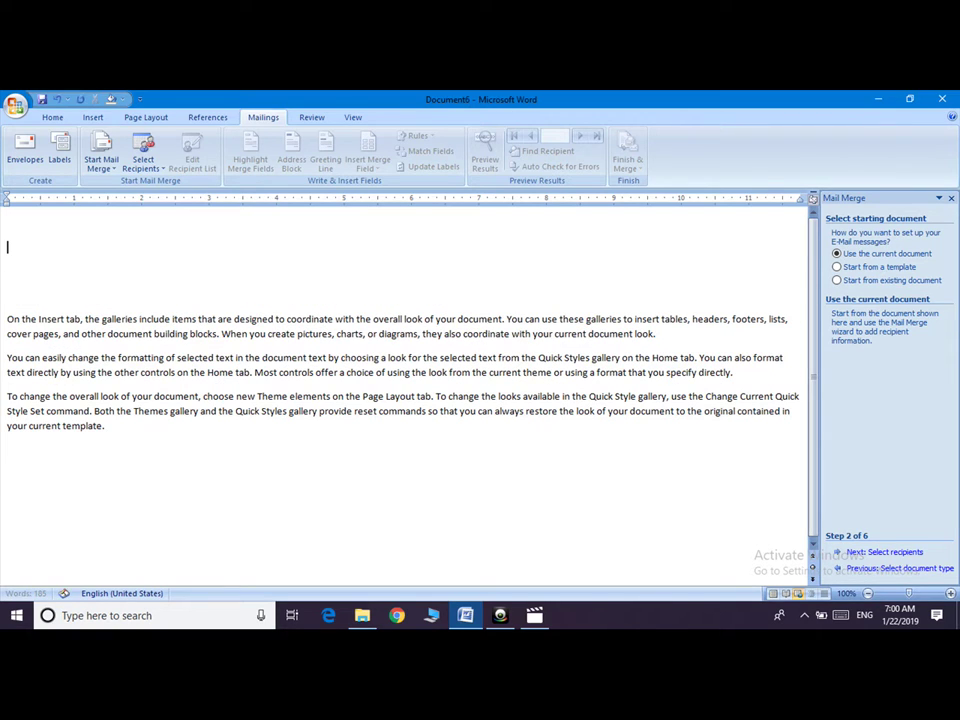
# Advance to Select recipients and choose Type a new list as the recipient source
pyautogui.click(889, 553)
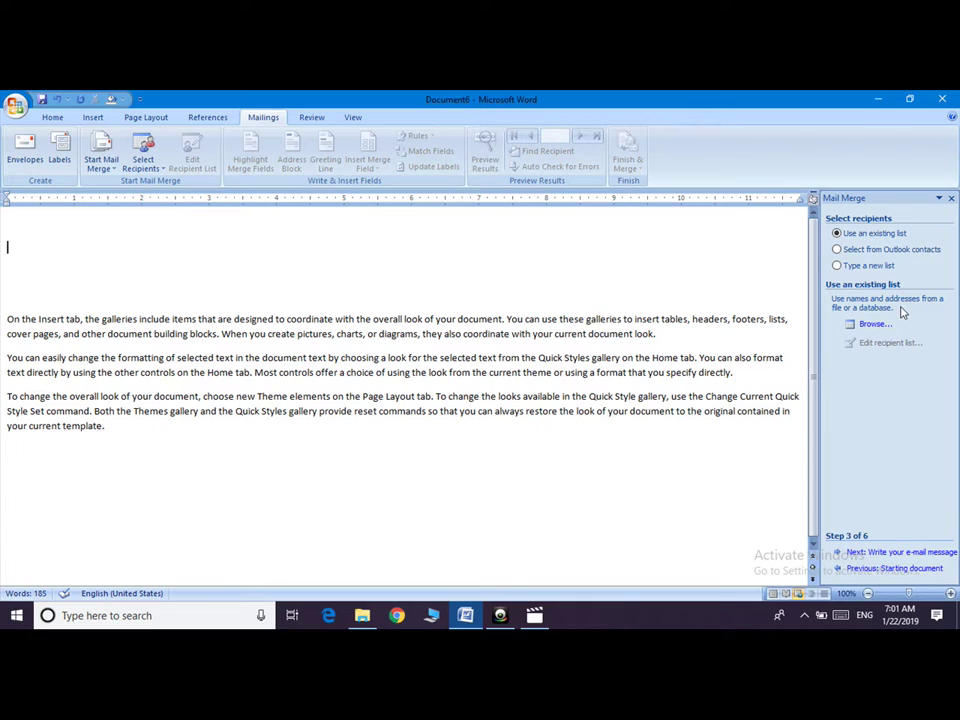
pyautogui.click(837, 250)
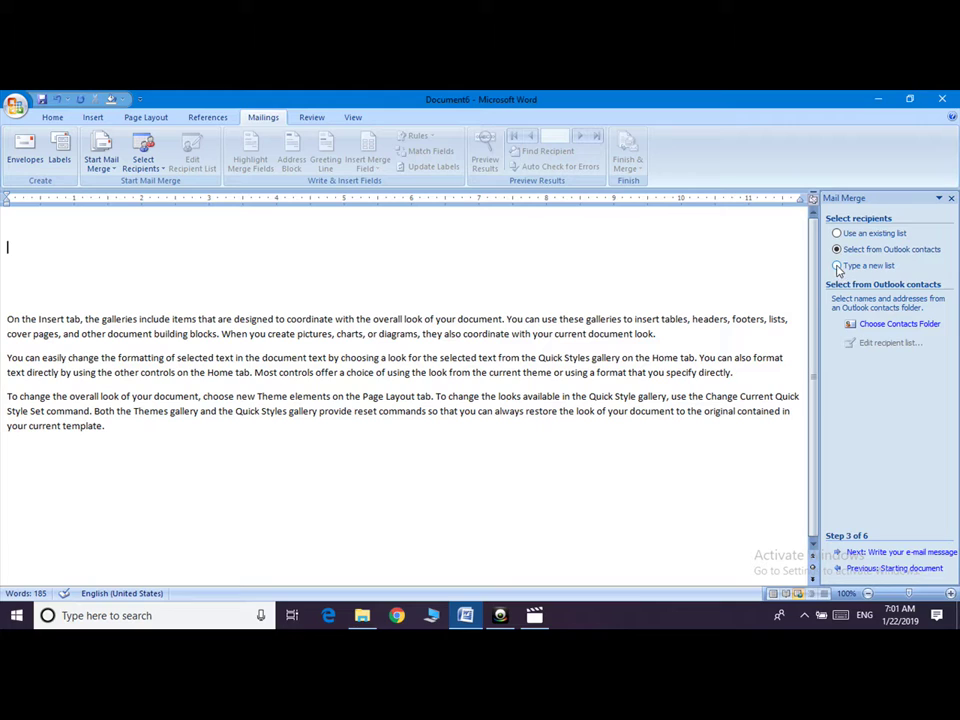
pyautogui.click(839, 267)
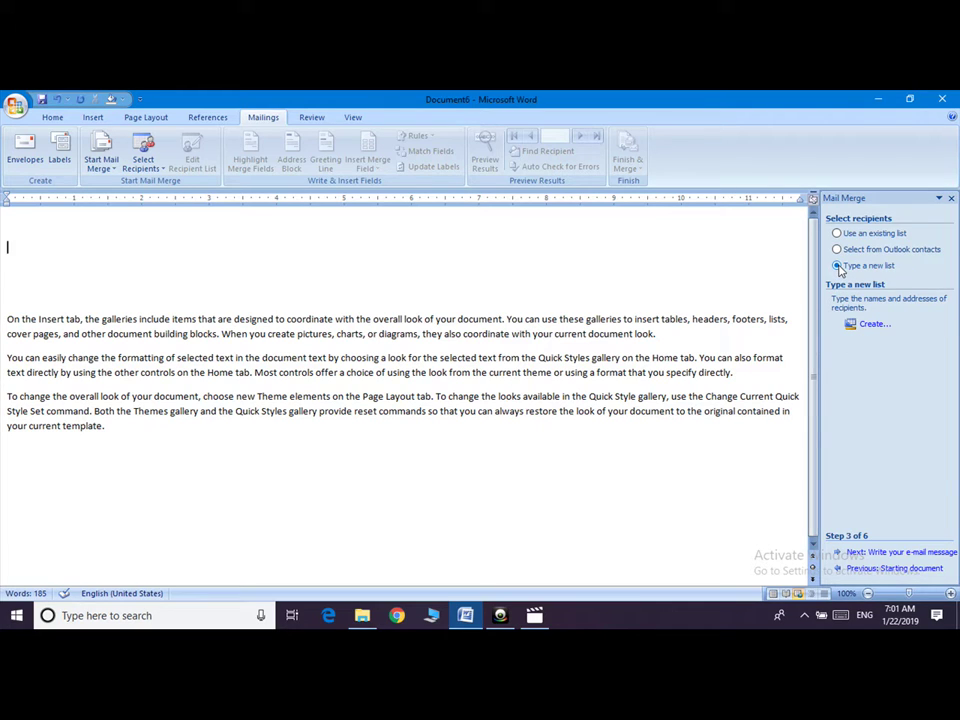
# Create a new address list, delete its empty entry, and open Customize Columns
pyautogui.click(873, 325)
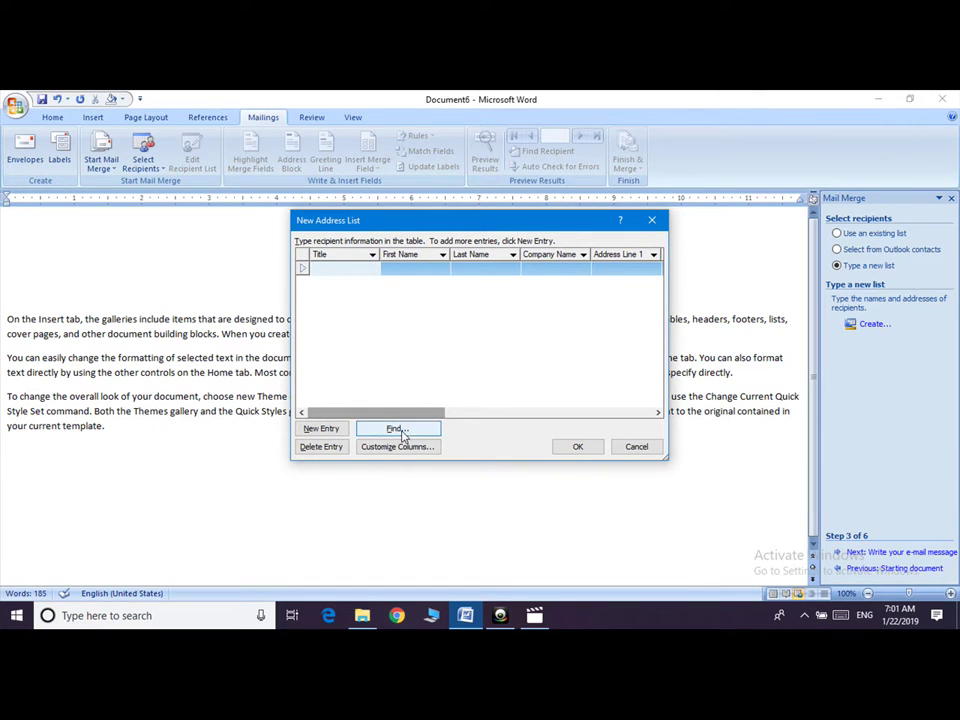
pyautogui.click(343, 428)
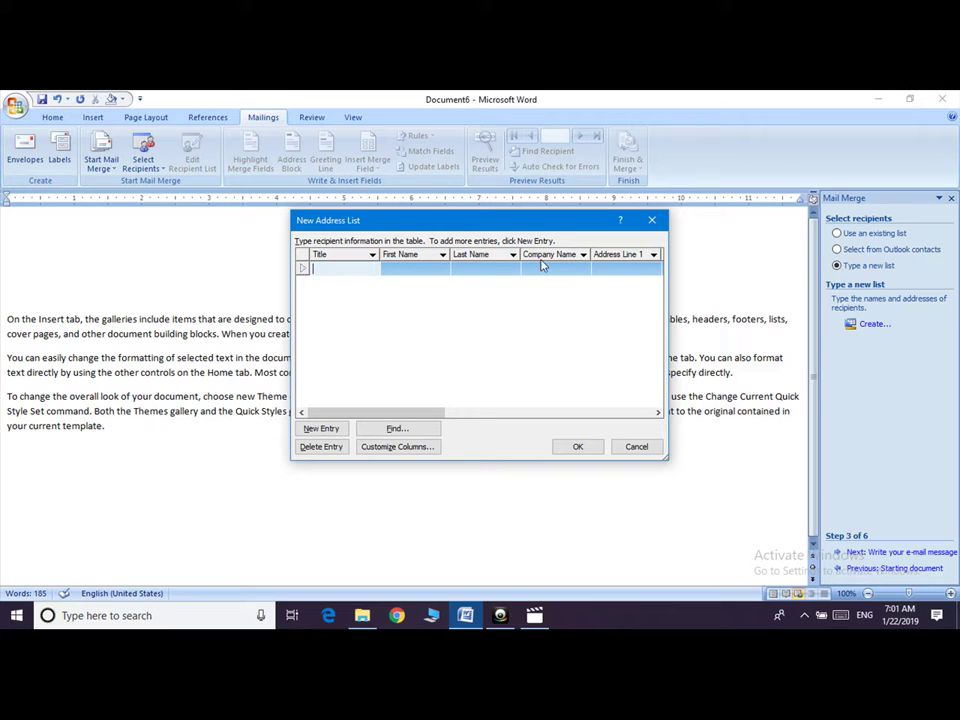
pyautogui.click(633, 413)
pyautogui.click(633, 413)
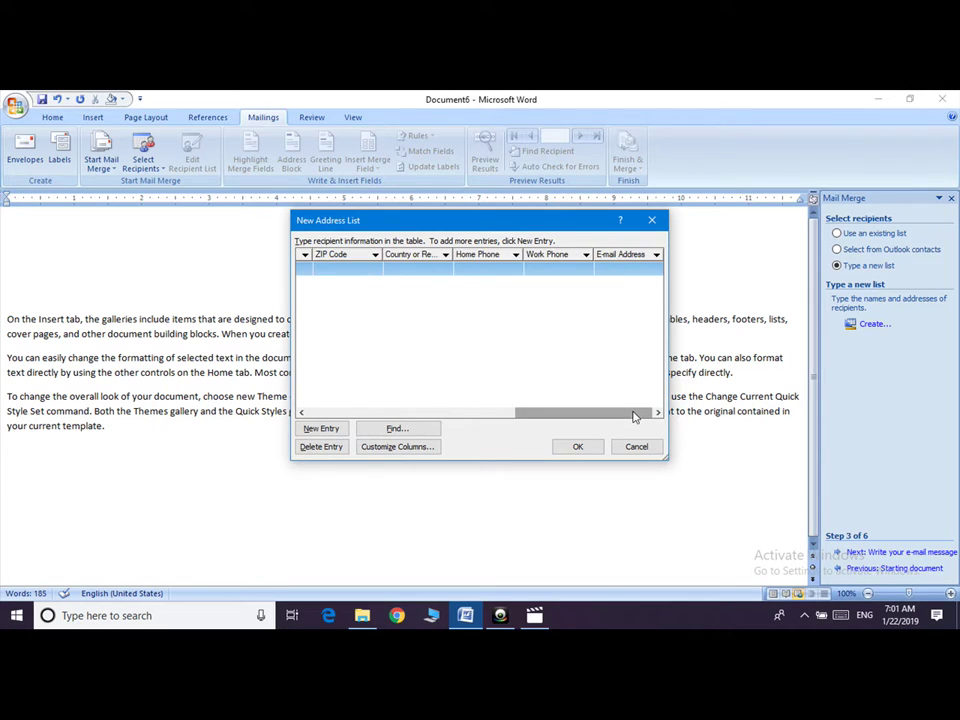
pyautogui.click(322, 447)
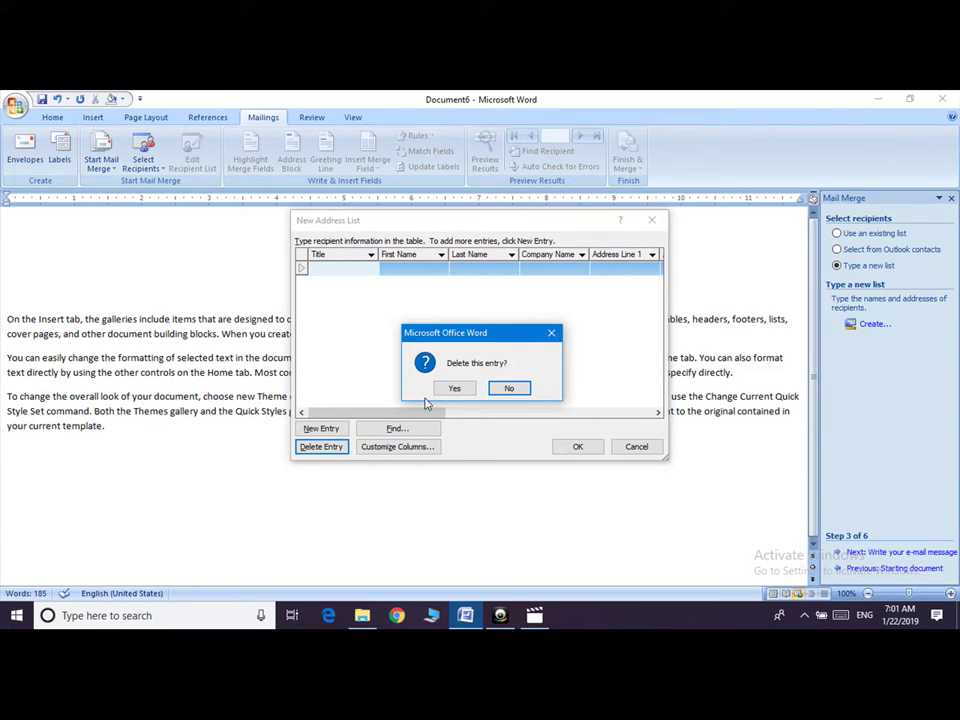
pyautogui.click(454, 389)
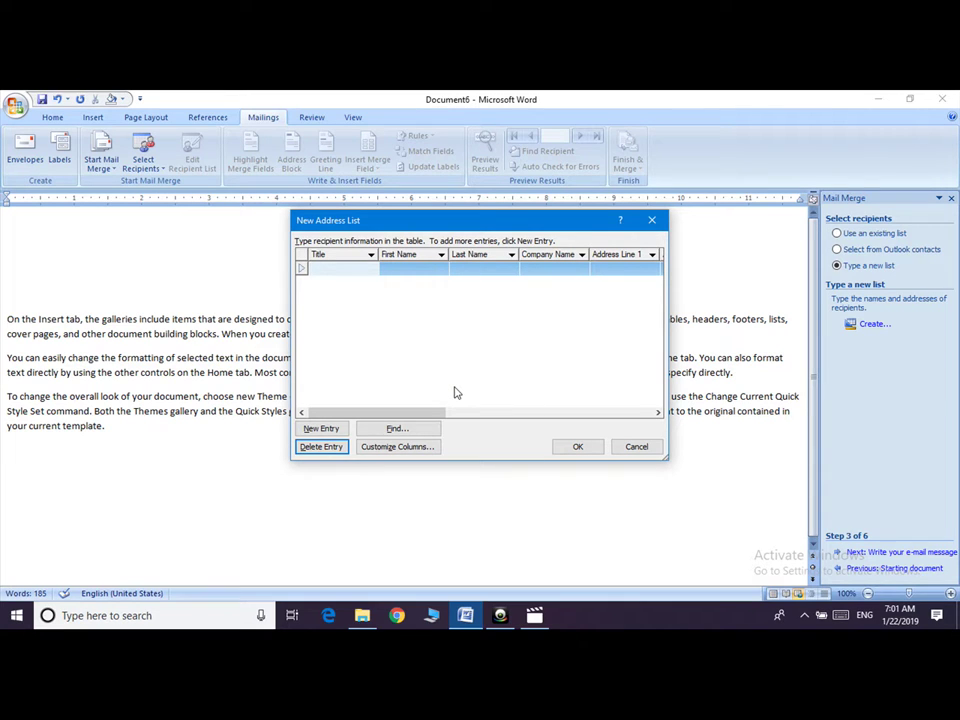
pyautogui.click(410, 453)
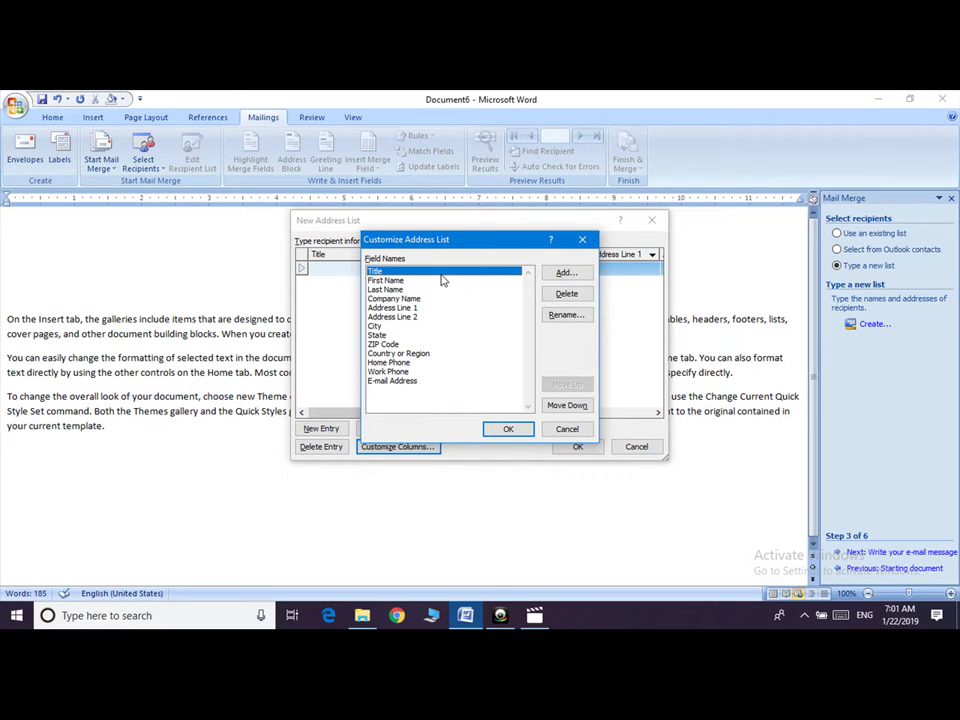
# Delete the Title, Address Line 2, Company Name and ZIP Code fields
pyautogui.click(567, 296)
pyautogui.click(463, 392)
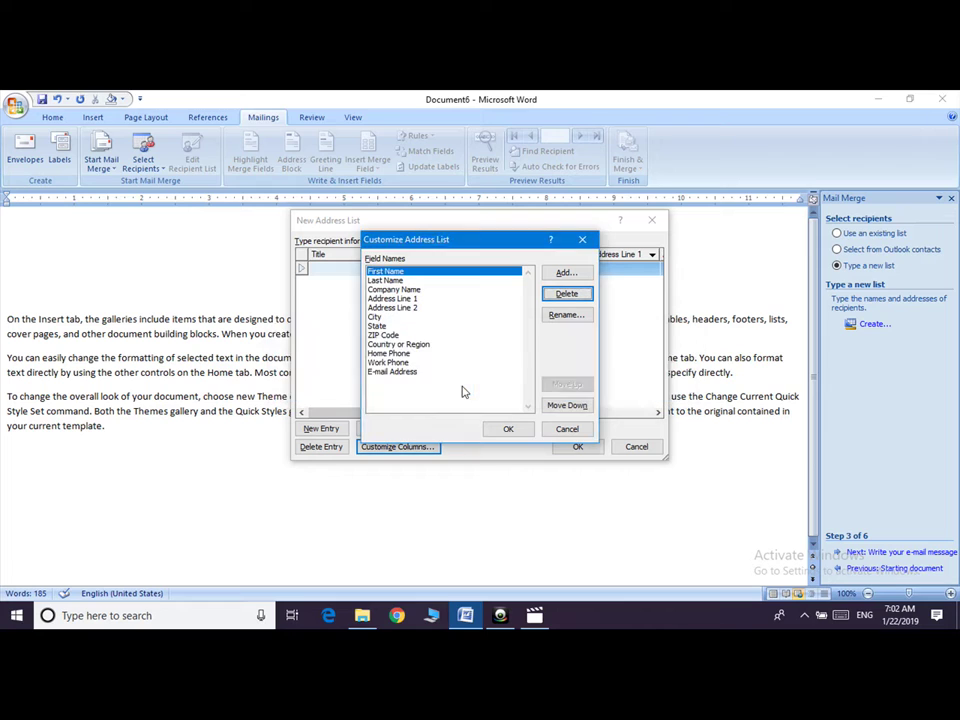
pyautogui.click(393, 282)
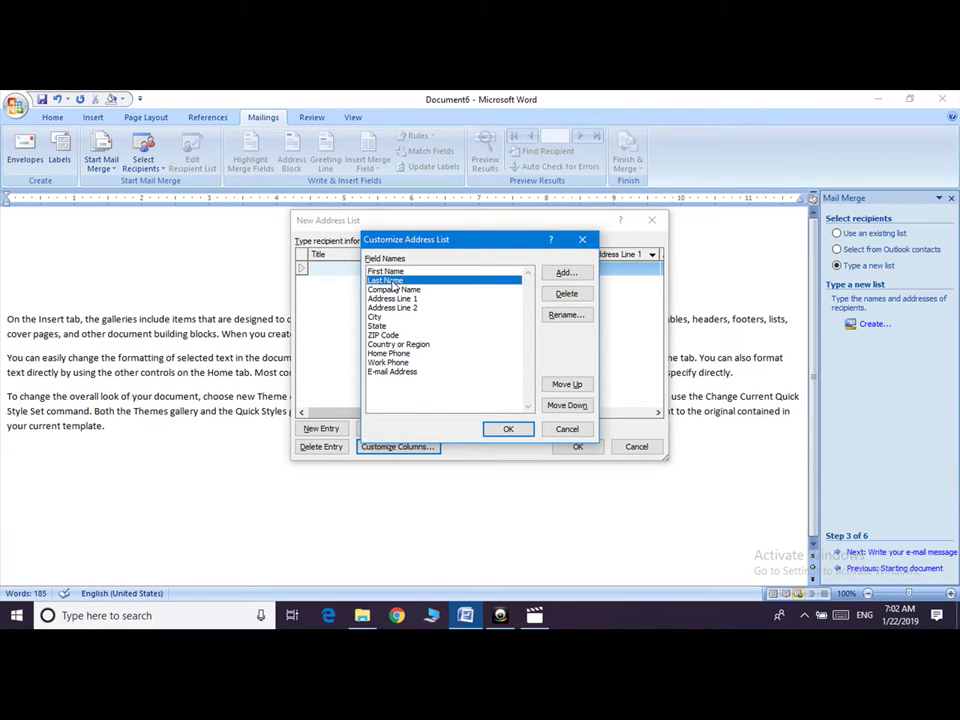
pyautogui.click(561, 296)
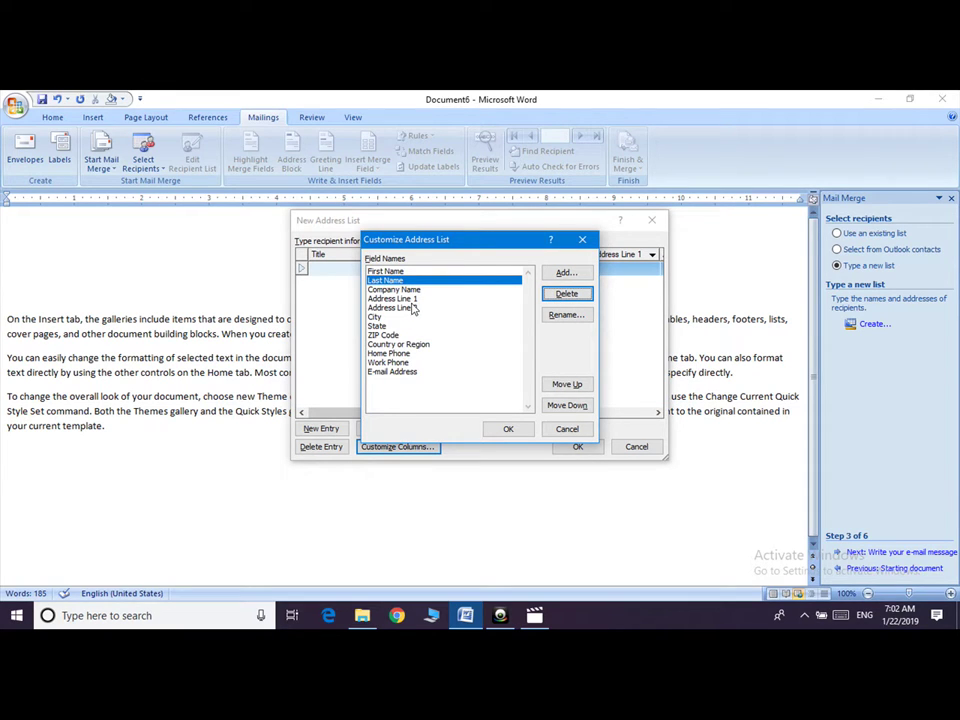
pyautogui.click(412, 307)
pyautogui.click(555, 297)
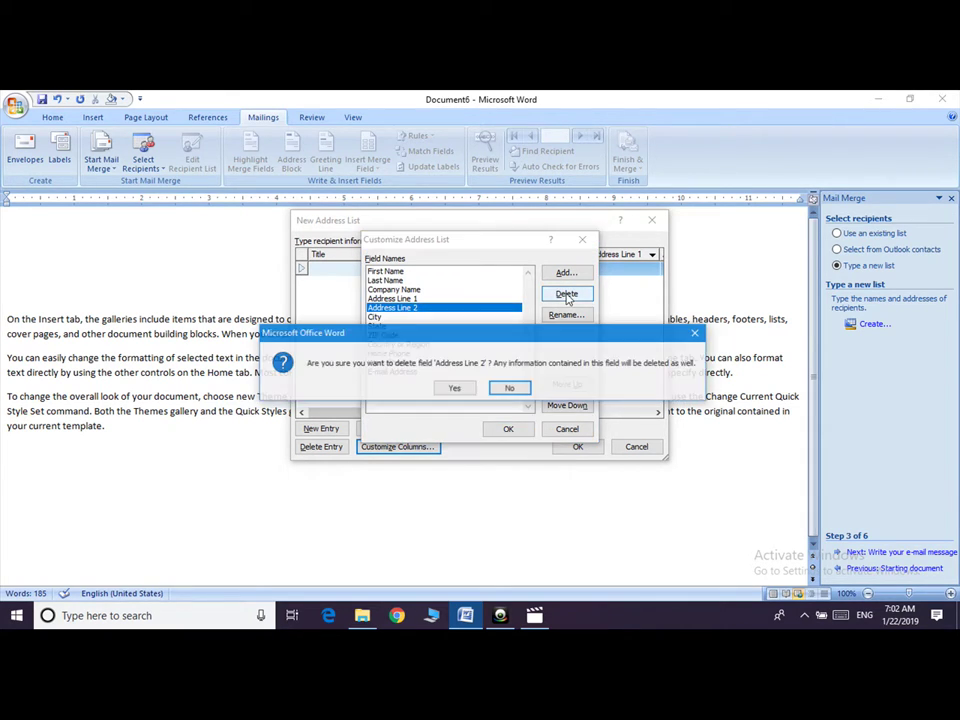
pyautogui.click(462, 392)
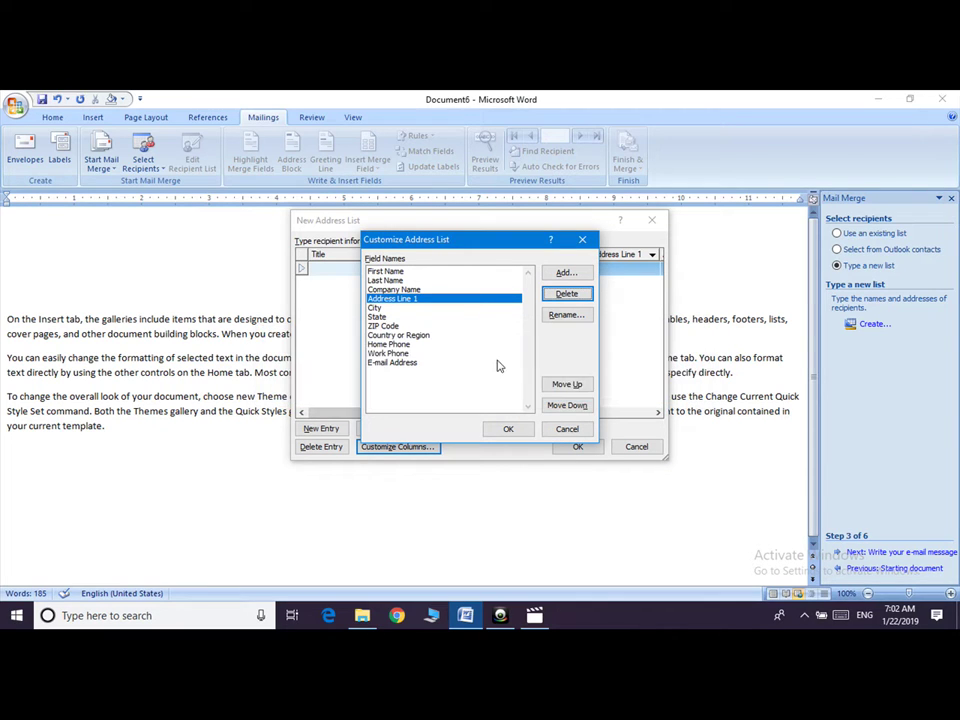
pyautogui.click(430, 289)
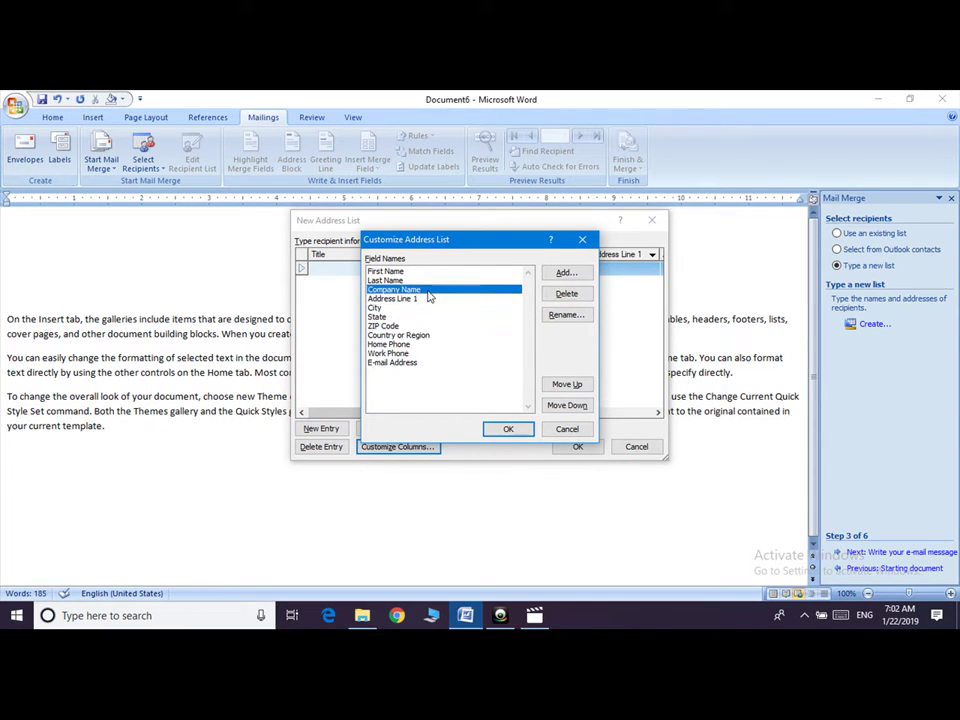
pyautogui.click(567, 294)
pyautogui.click(463, 392)
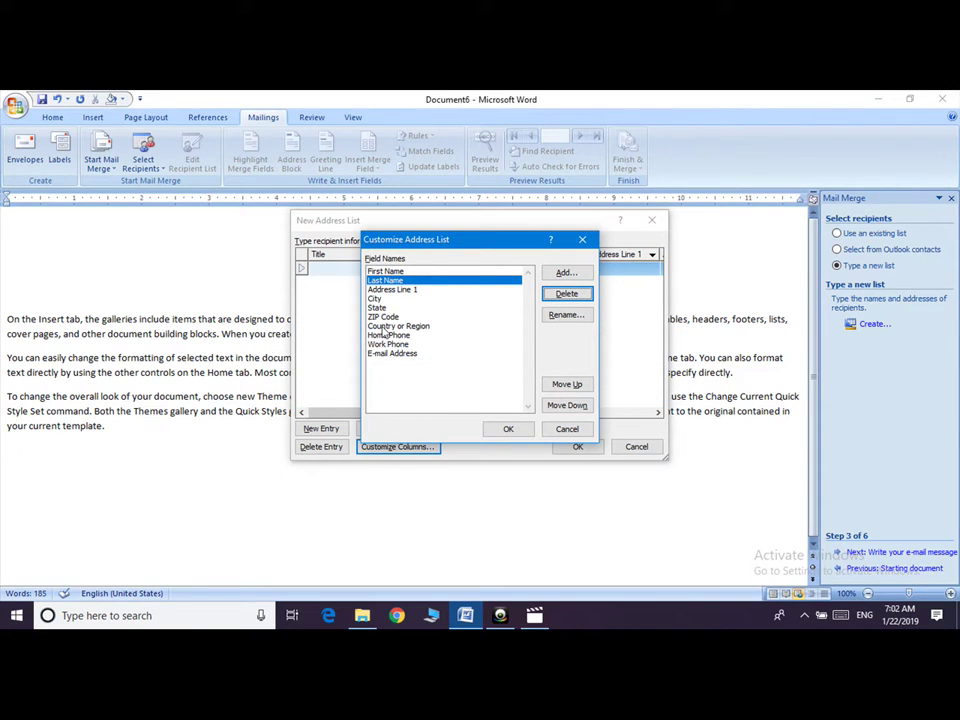
pyautogui.click(395, 318)
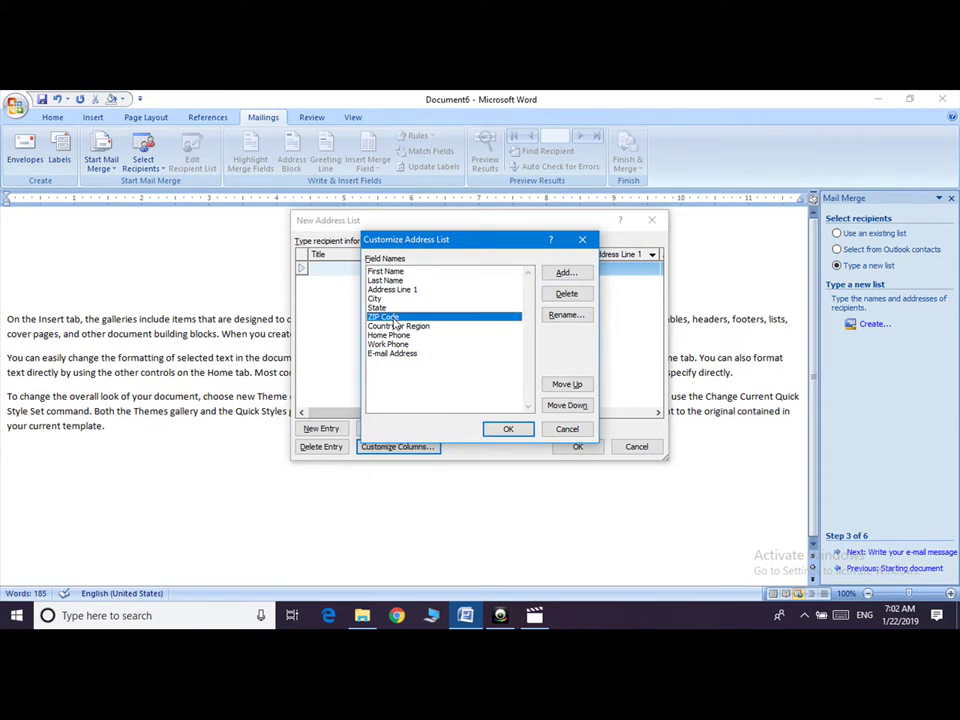
pyautogui.click(567, 294)
pyautogui.click(455, 389)
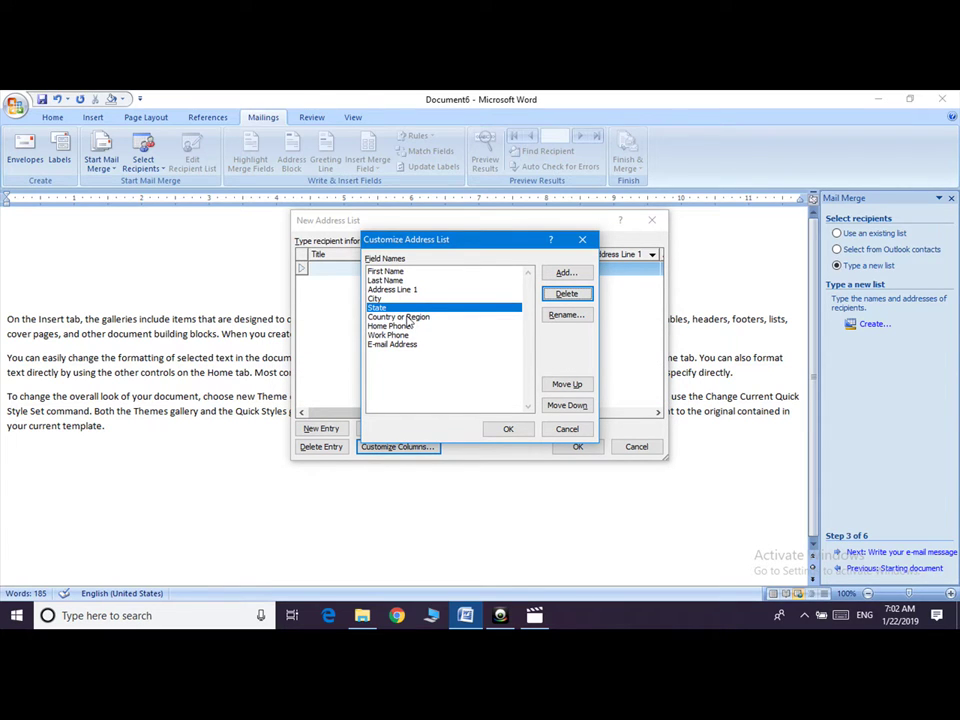
# Delete the Country or Region, Home Phone, Work Phone and E-mail Address fields
pyautogui.click(445, 317)
pyautogui.click(567, 294)
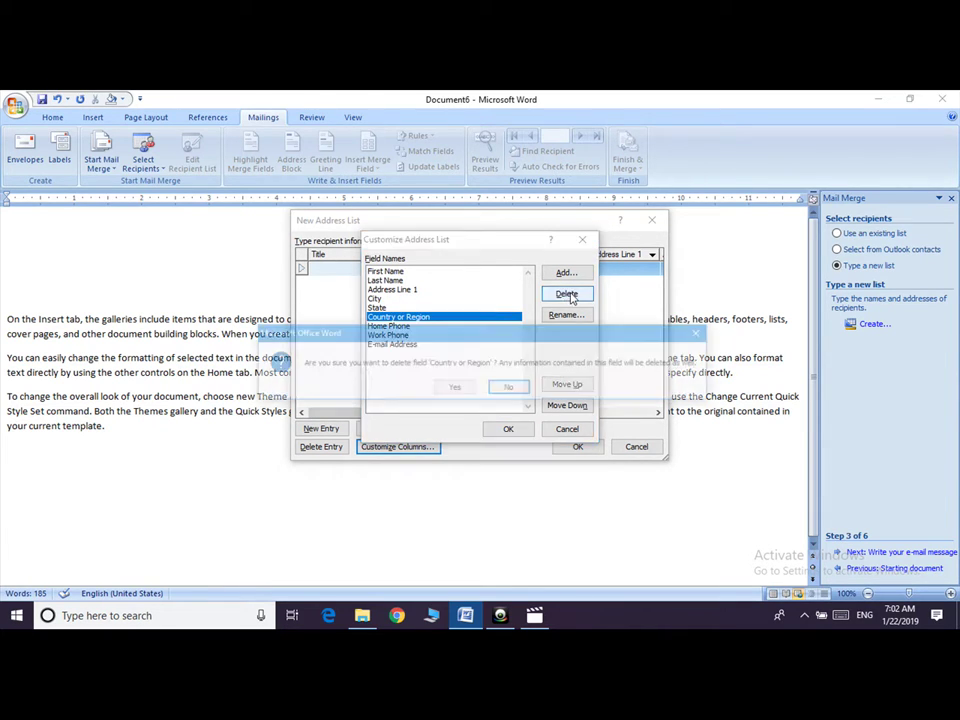
pyautogui.click(453, 389)
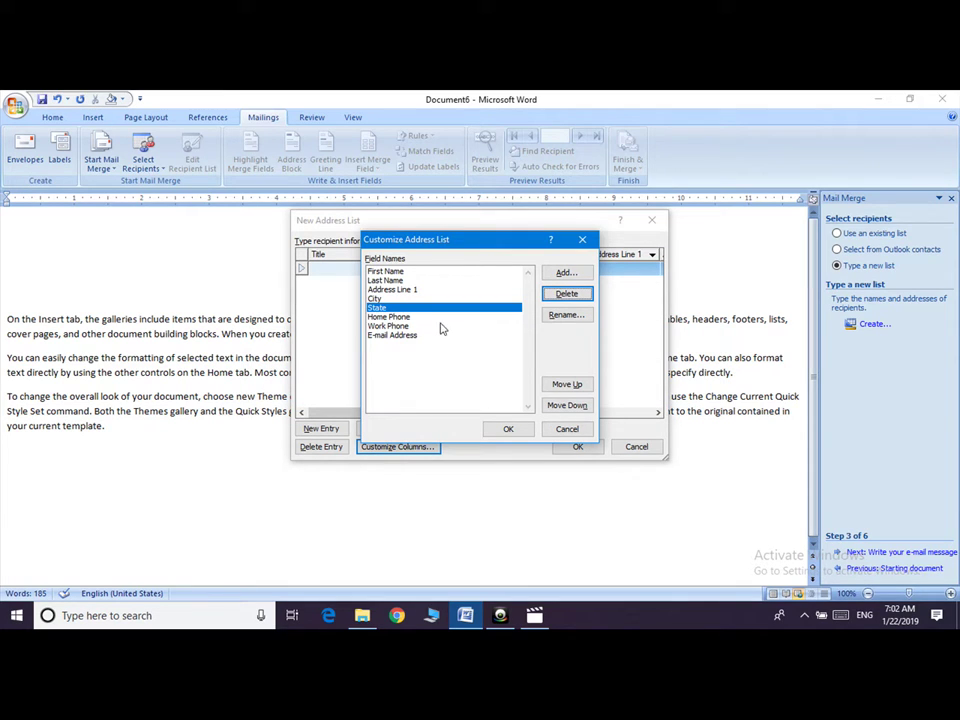
pyautogui.click(400, 317)
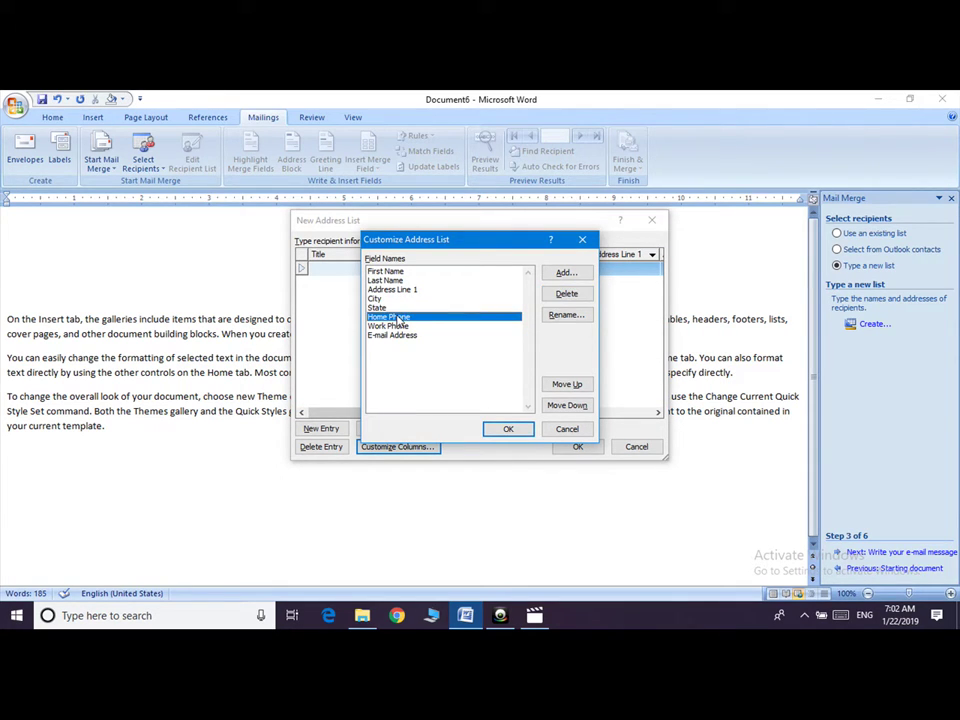
pyautogui.click(572, 293)
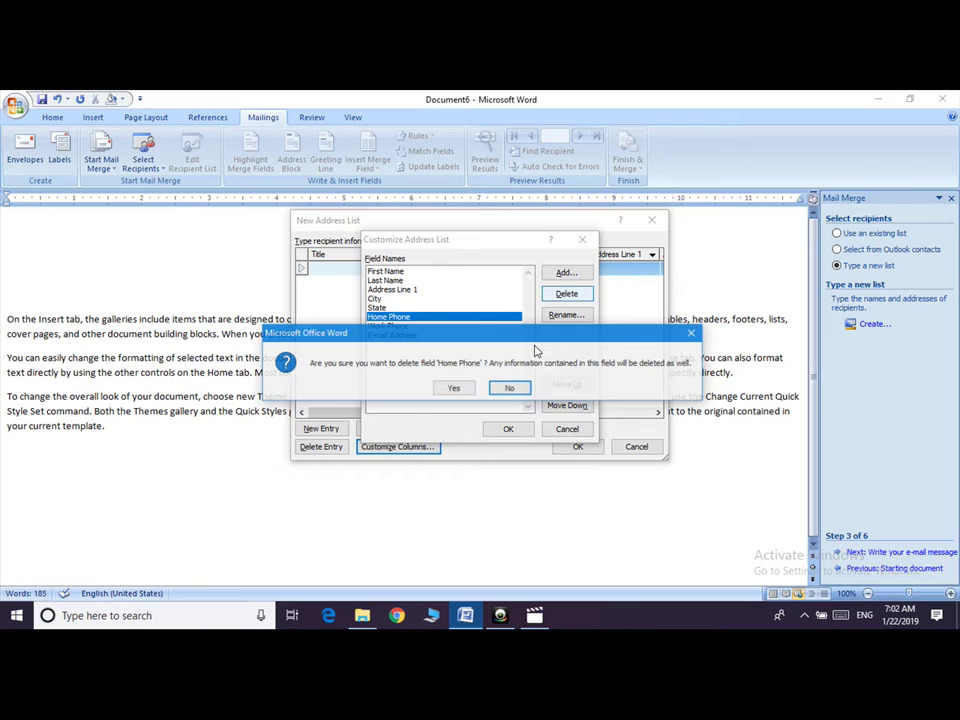
pyautogui.click(454, 388)
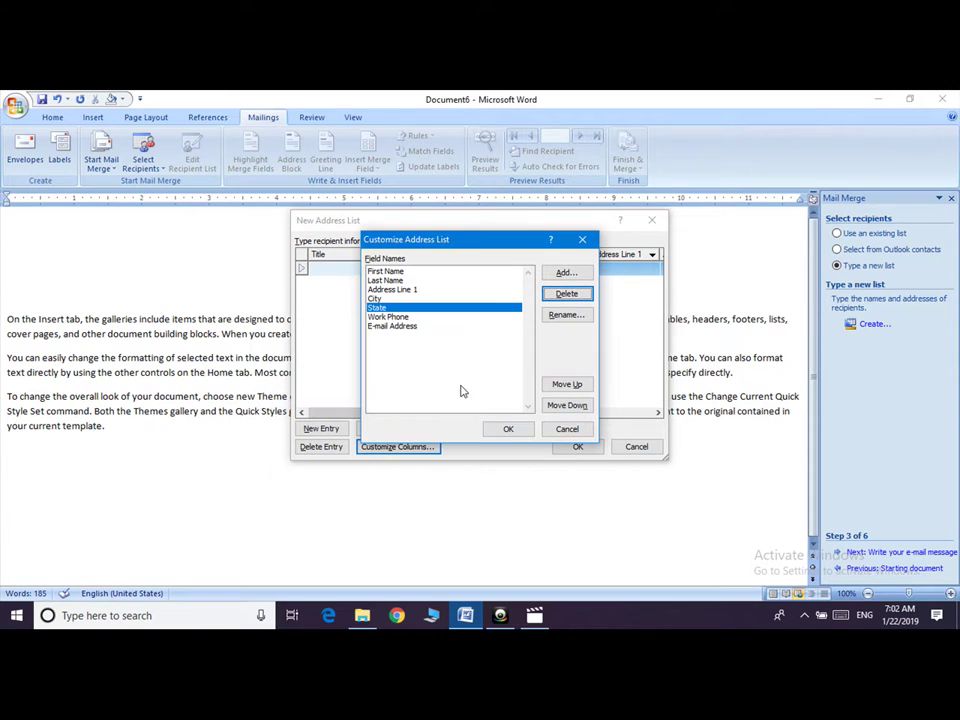
pyautogui.click(386, 316)
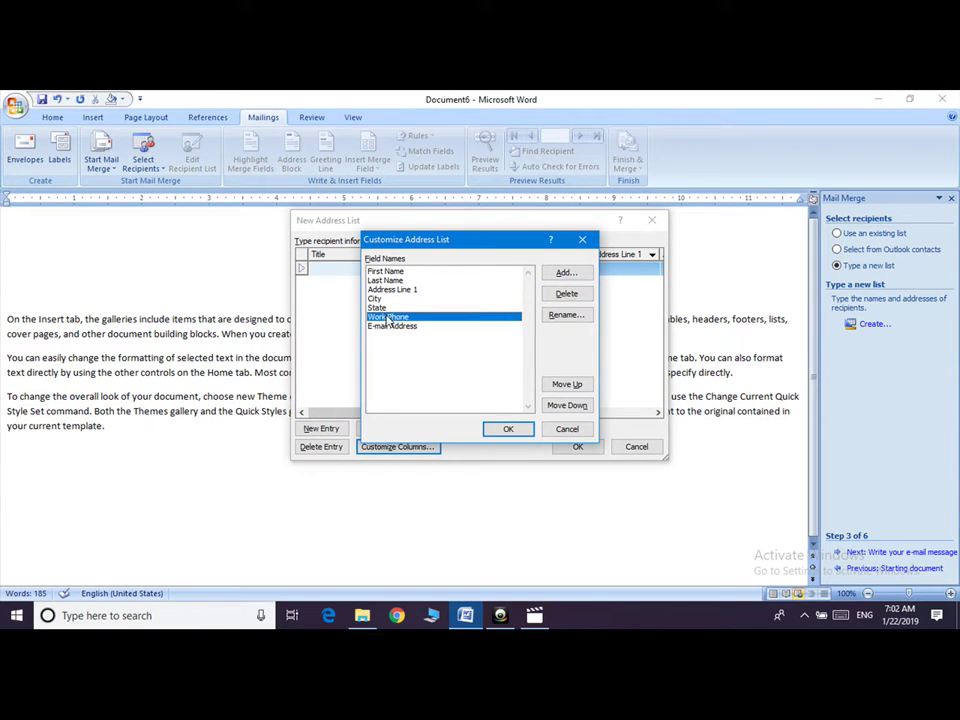
pyautogui.click(567, 294)
pyautogui.click(458, 390)
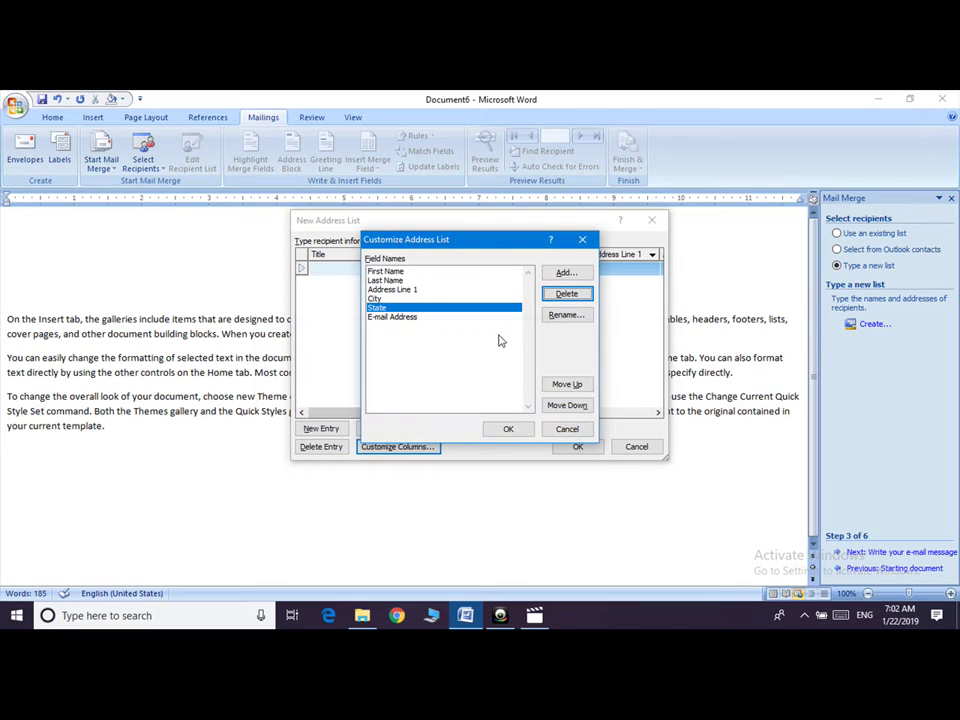
pyautogui.click(392, 316)
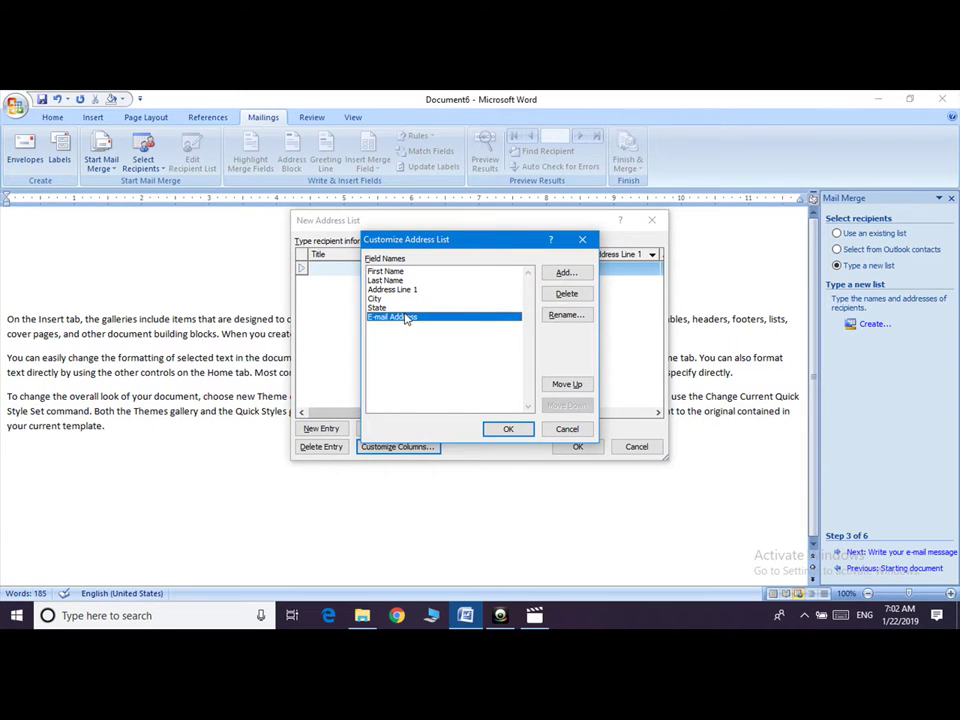
pyautogui.click(563, 294)
pyautogui.click(456, 390)
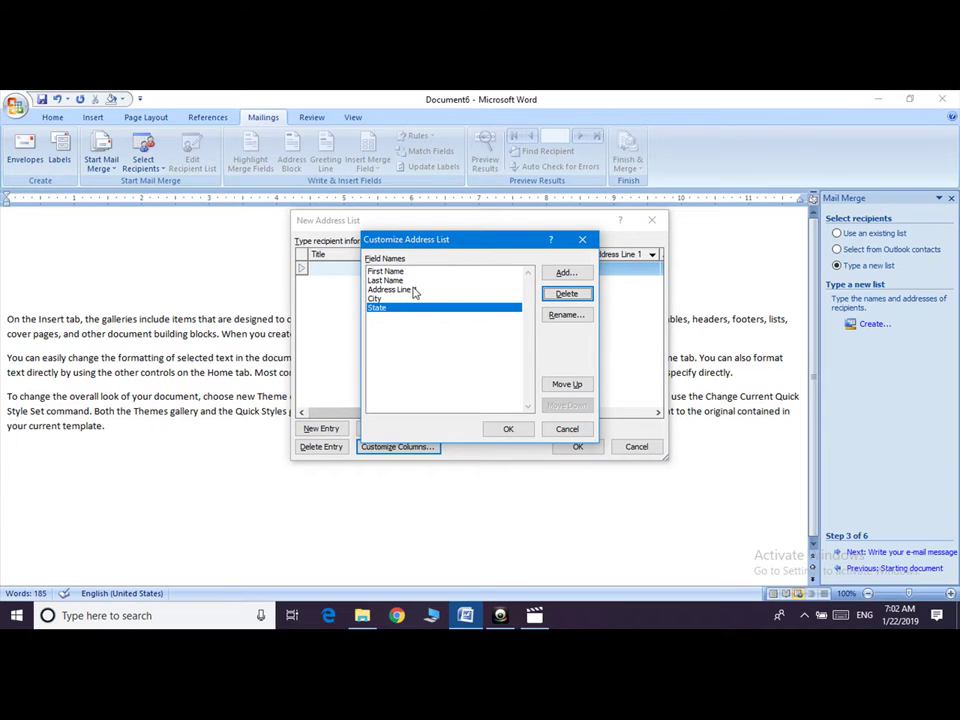
# Apply the five-field layout and enter the first recipient's first and last name
pyautogui.click(515, 431)
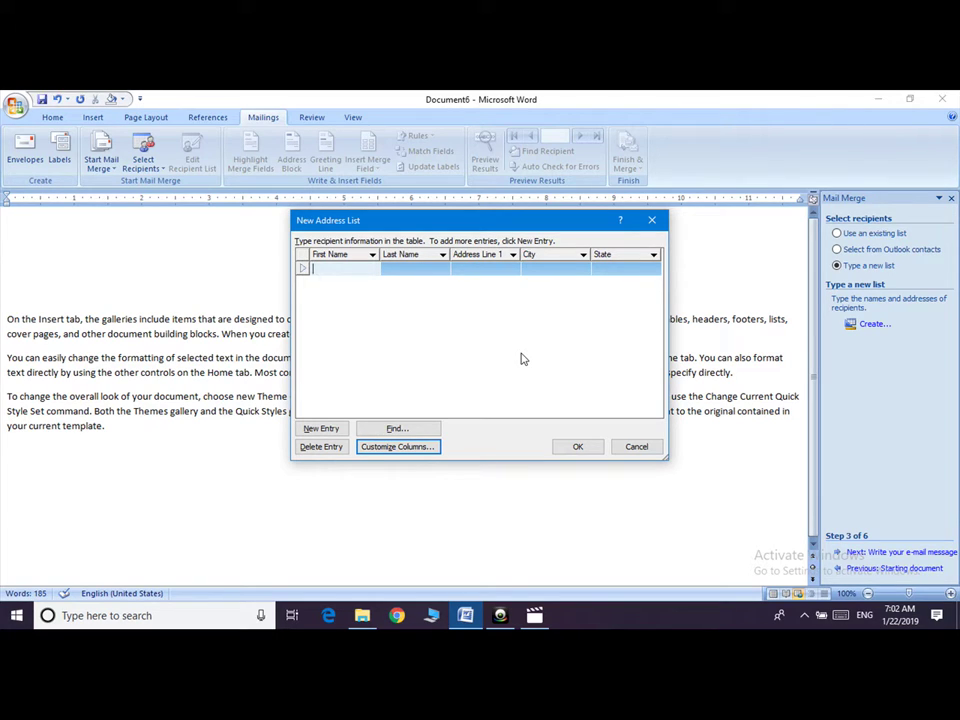
pyautogui.write('Shivam')
pyautogui.press('Tab')
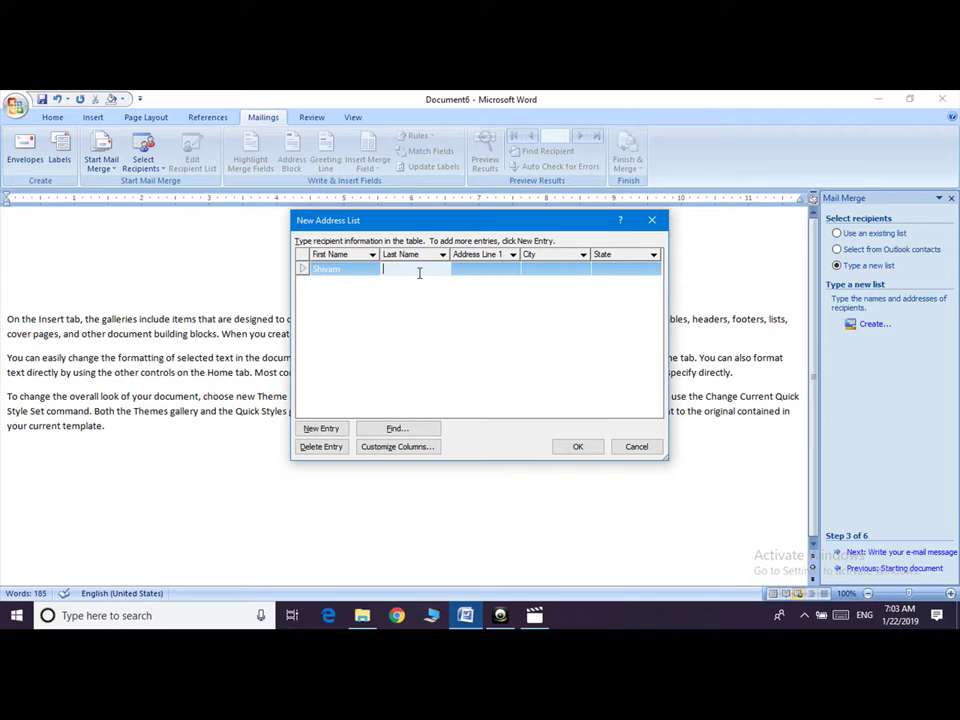
pyautogui.write('mishra')
pyautogui.press('Tab')
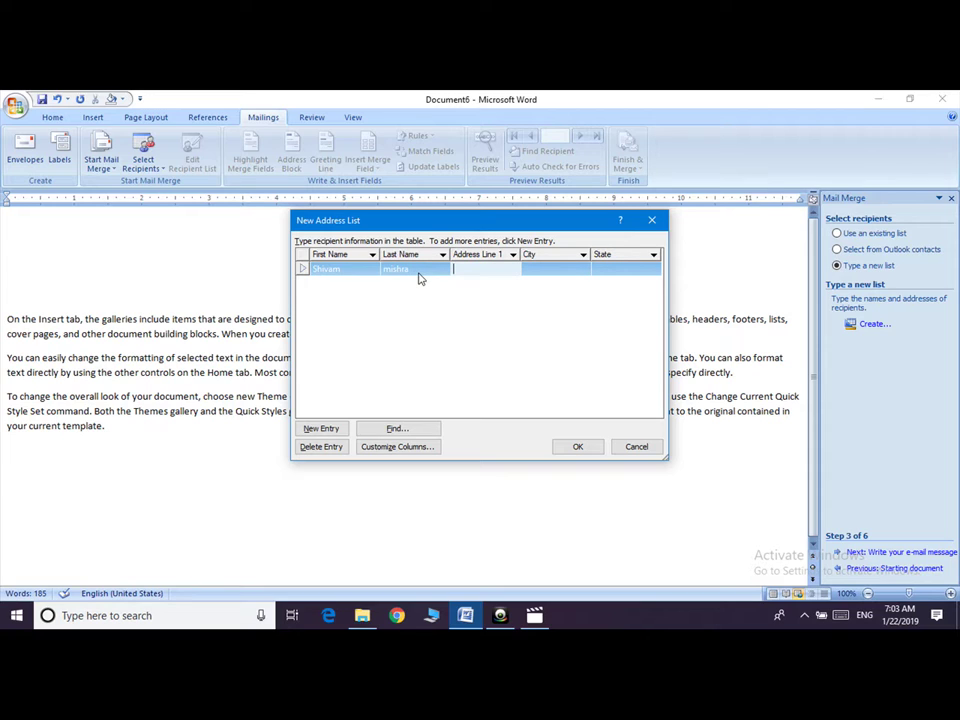
# Fill in the first recipient's address, city and state, adding a second blank row
pyautogui.write('Imp')
pyautogui.click(558, 268)
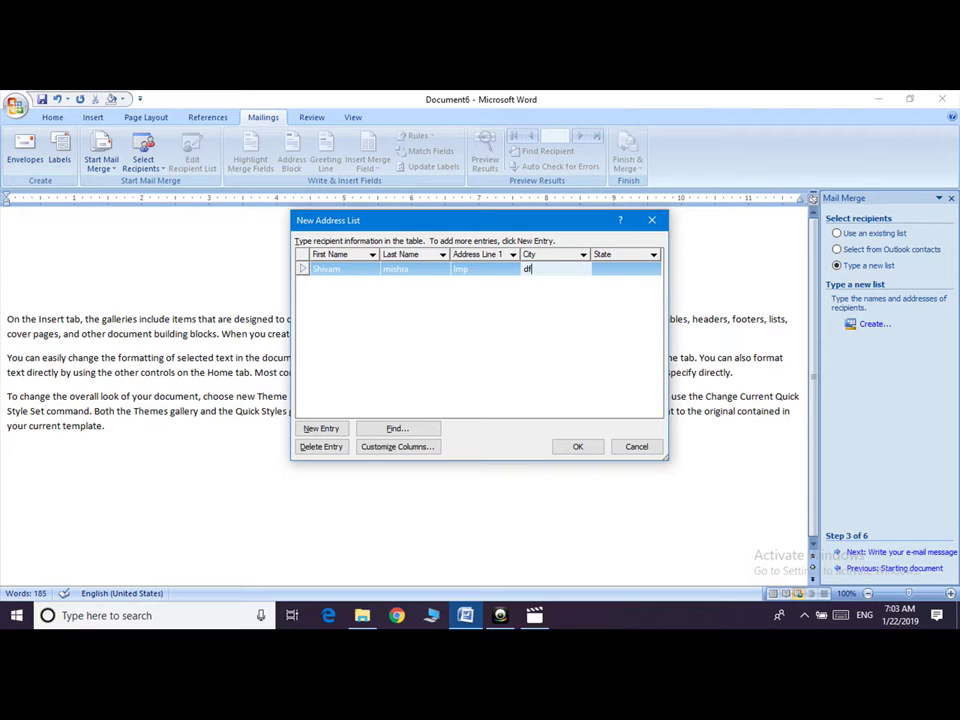
pyautogui.write('dfgsG')
pyautogui.press('Tab')
pyautogui.write('fgfc')
pyautogui.press('Tab')
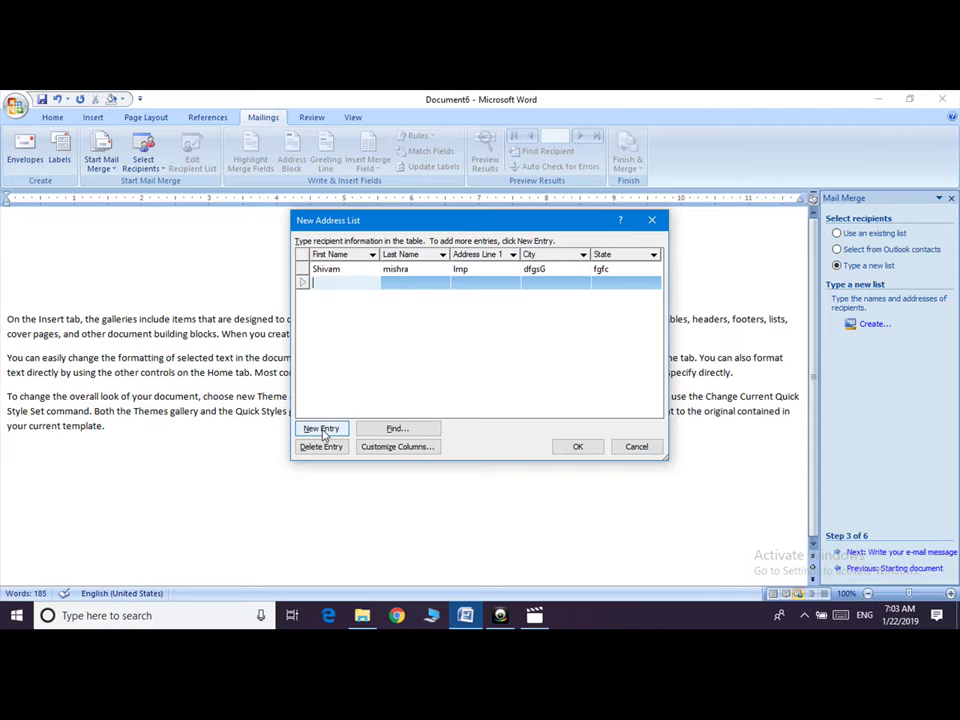
# Enter the second recipient's first name, last name, address, city and state
pyautogui.write('ama')
pyautogui.write('n')
pyautogui.press('Tab')
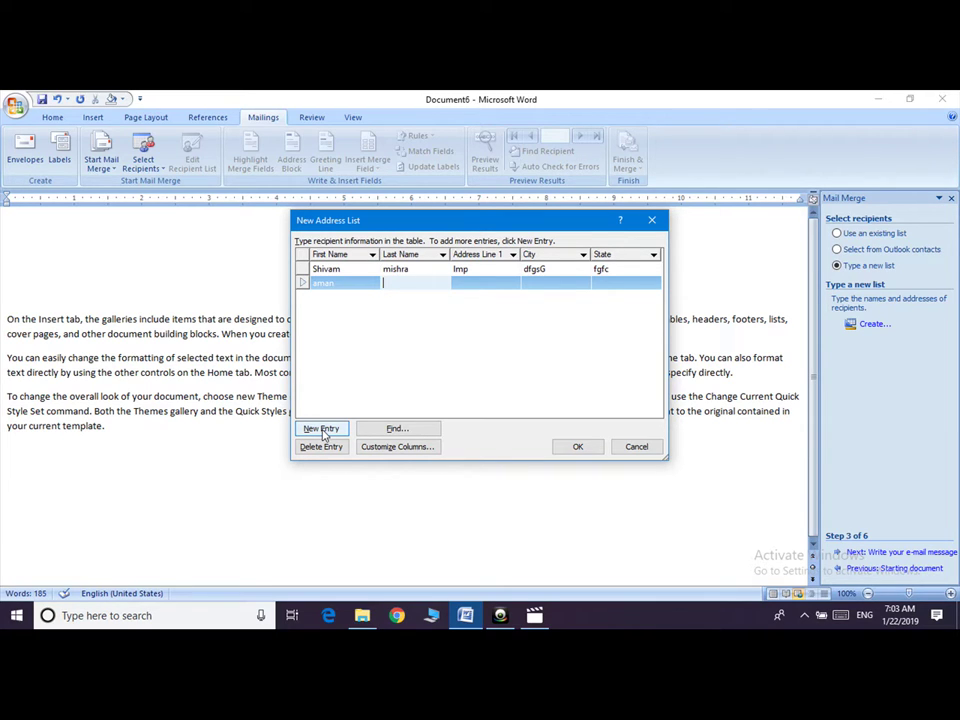
pyautogui.write('sdjb')
pyautogui.write('cd')
pyautogui.press('Tab')
pyautogui.write('jer')
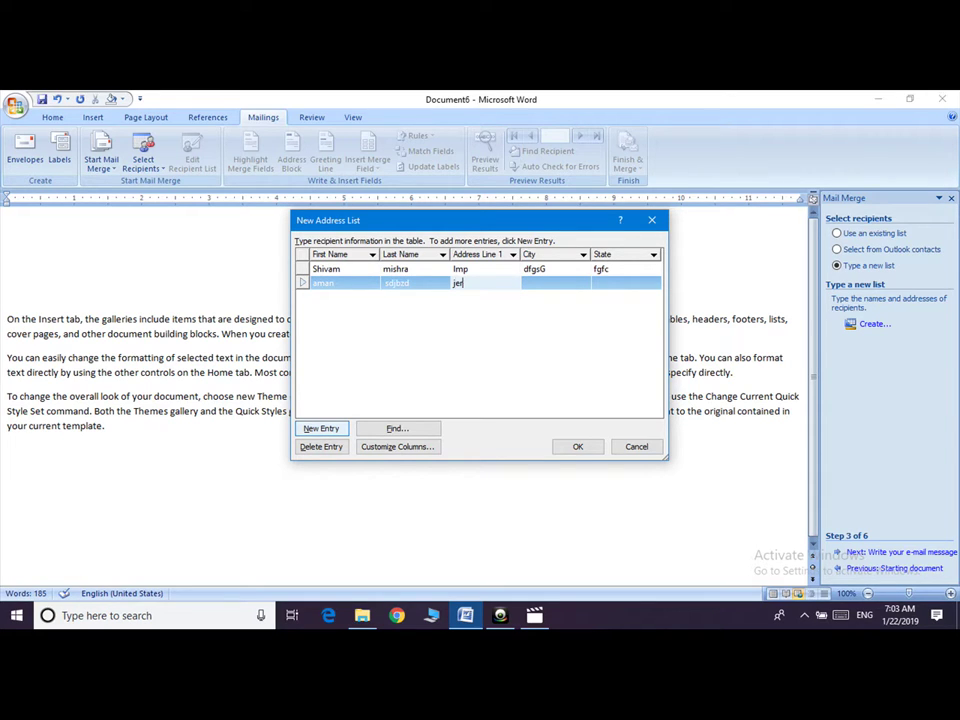
pyautogui.write('jkdg')
pyautogui.press('Tab')
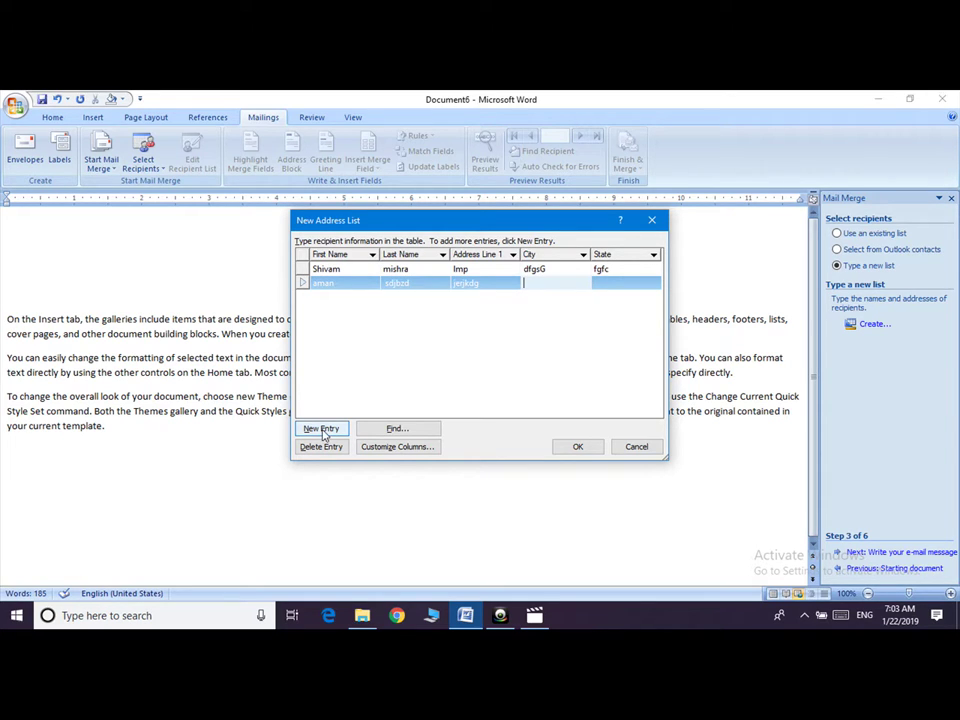
pyautogui.write('kihokgre')
pyautogui.press('Tab')
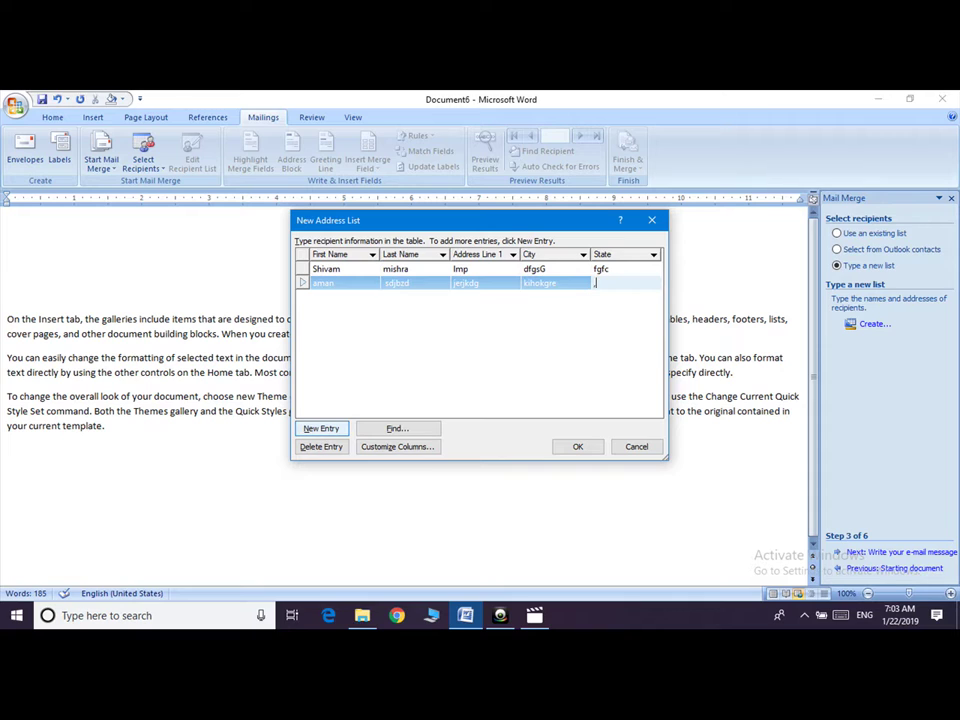
pyautogui.write('jhkdrg')
# Add a third recipient with name, address, city and state, then confirm the list
pyautogui.click(322, 431)
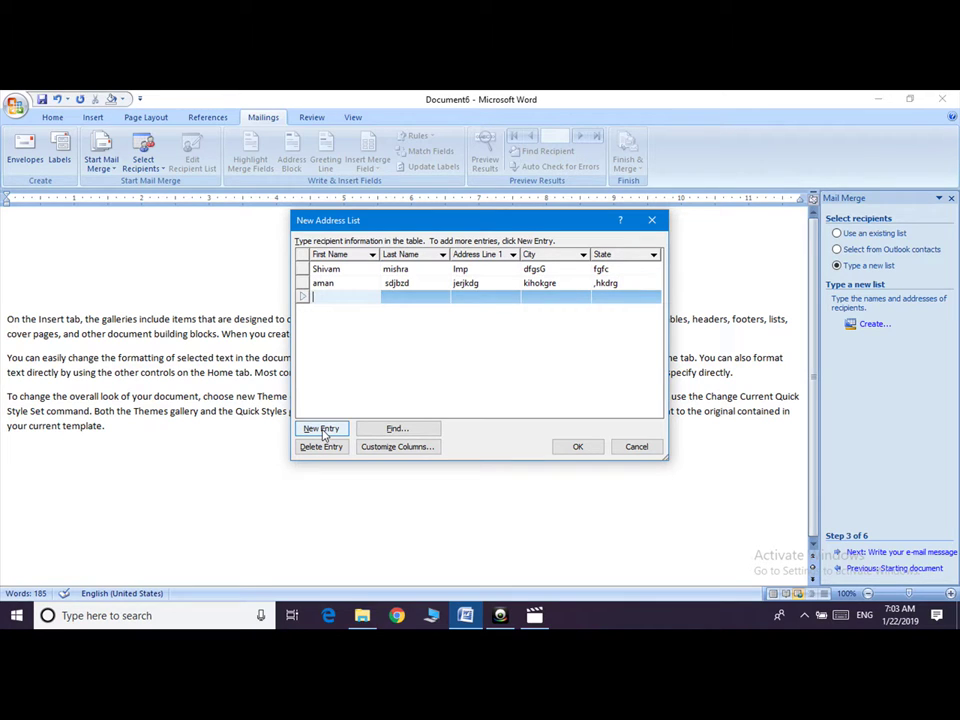
pyautogui.write('jhsfahj')
pyautogui.press('Tab')
pyautogui.write('mjgkg')
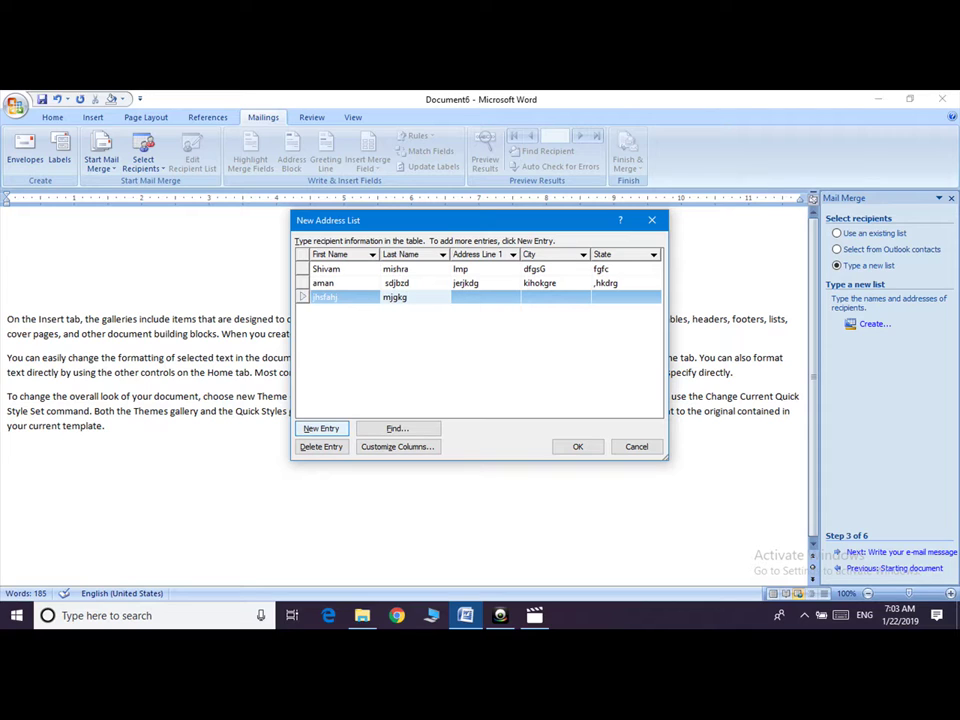
pyautogui.click(336, 297)
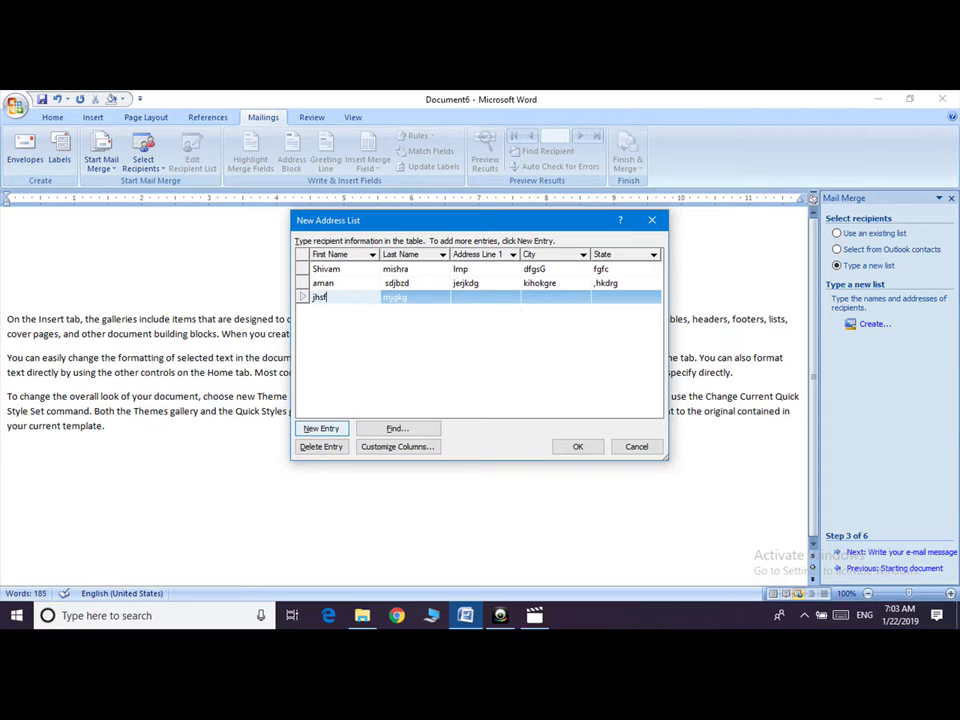
pyautogui.press('BackSpace')
pyautogui.press('BackSpace')
pyautogui.press('BackSpace')
pyautogui.write('um')
pyautogui.write('ar san')
pyautogui.write('u')
pyautogui.press('Tab')
pyautogui.press('Tab')
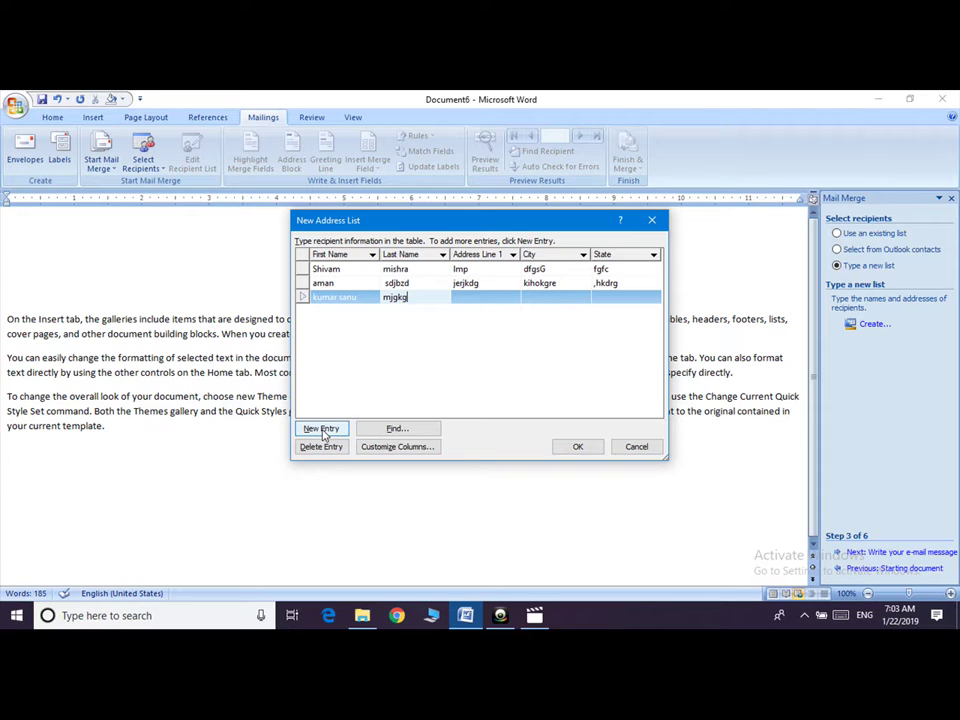
pyautogui.write('jhfwfj')
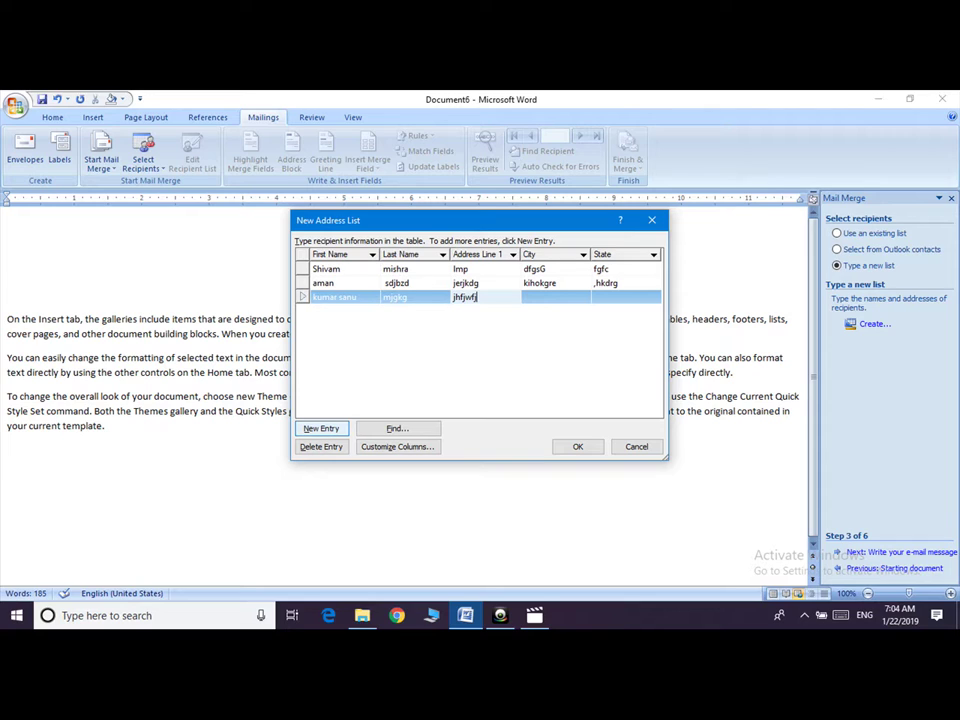
pyautogui.write('h')
pyautogui.press('Tab')
pyautogui.write('jgjdgr')
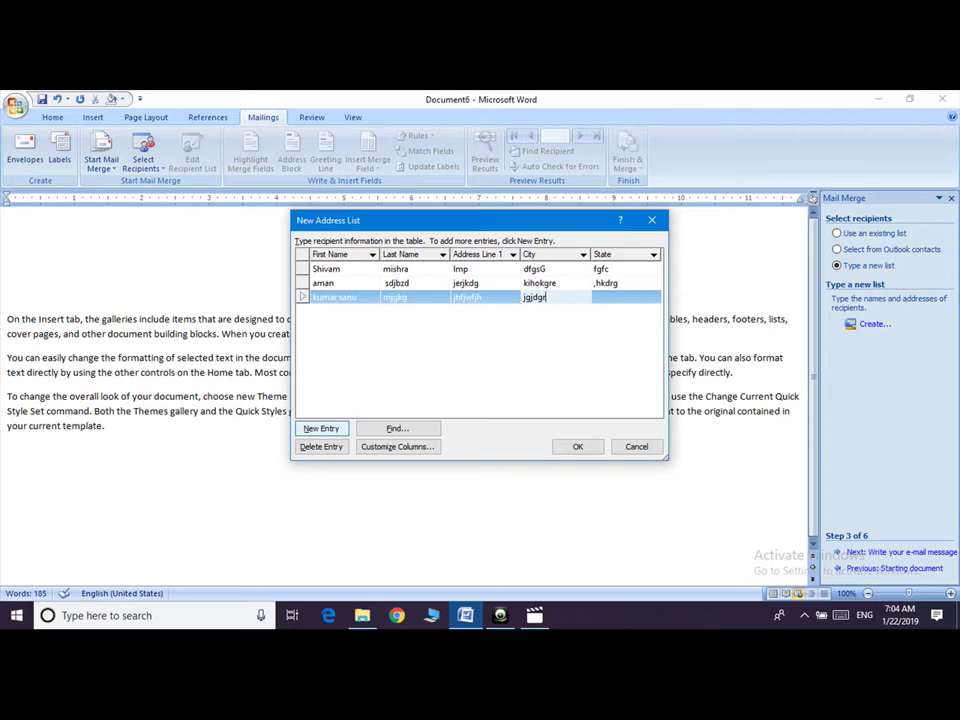
pyautogui.press('Tab')
pyautogui.write('juggd')
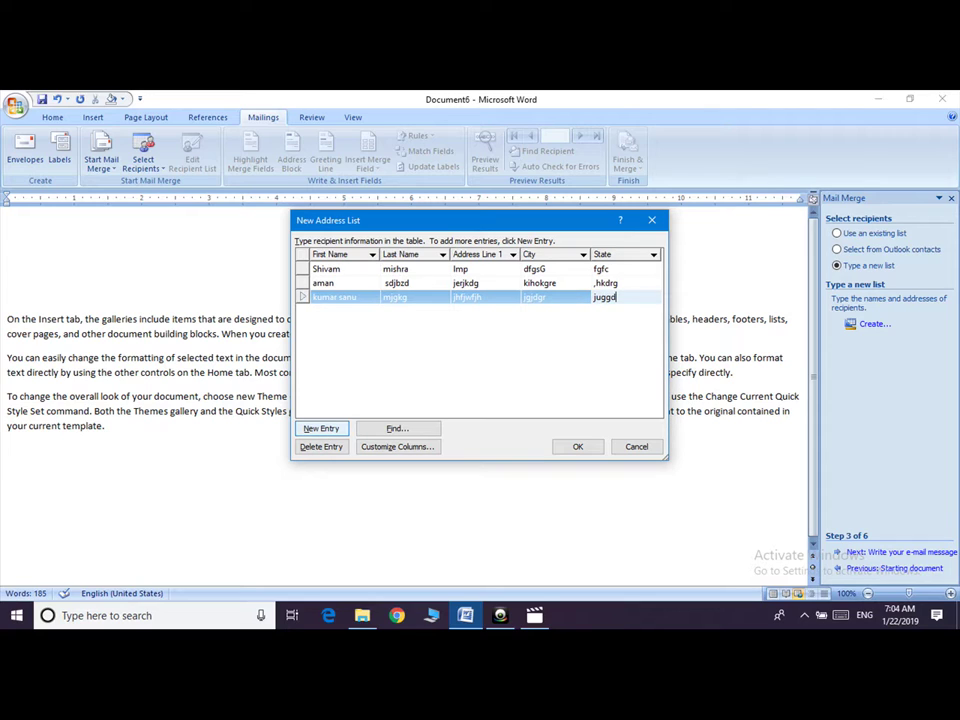
pyautogui.click(583, 447)
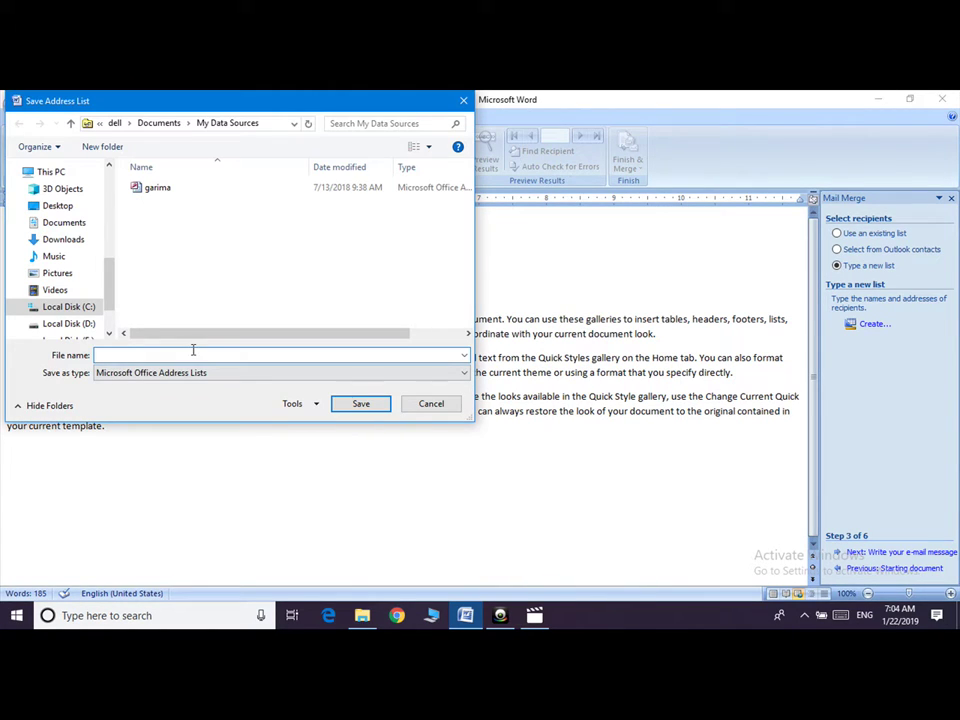
# Save the address list to the Desktop as sks.mdb
pyautogui.click(55, 207)
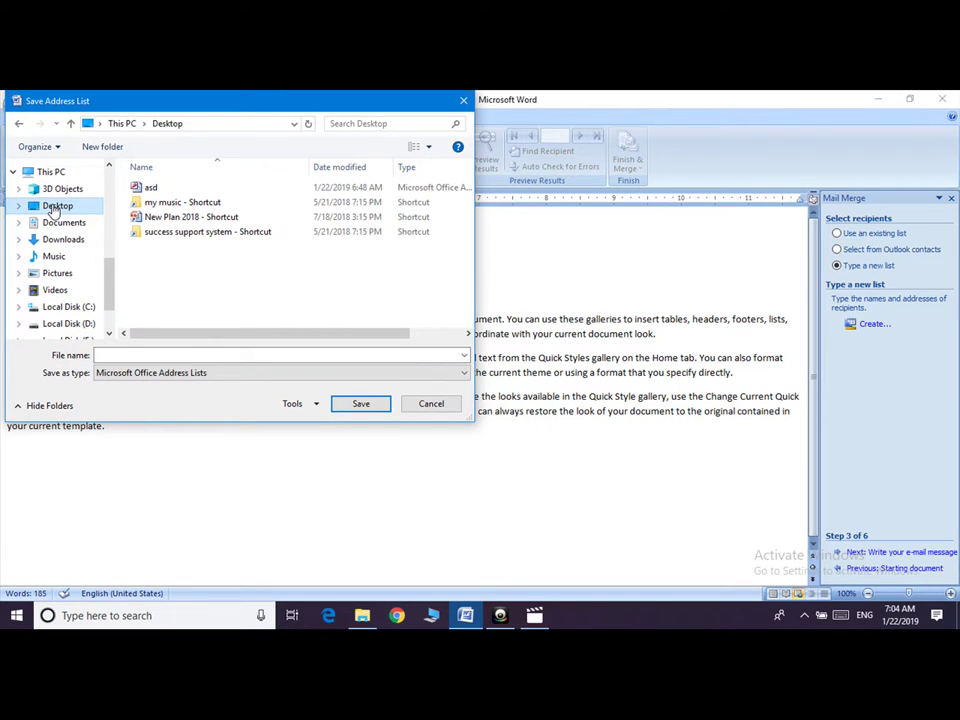
pyautogui.click(140, 355)
pyautogui.write('s')
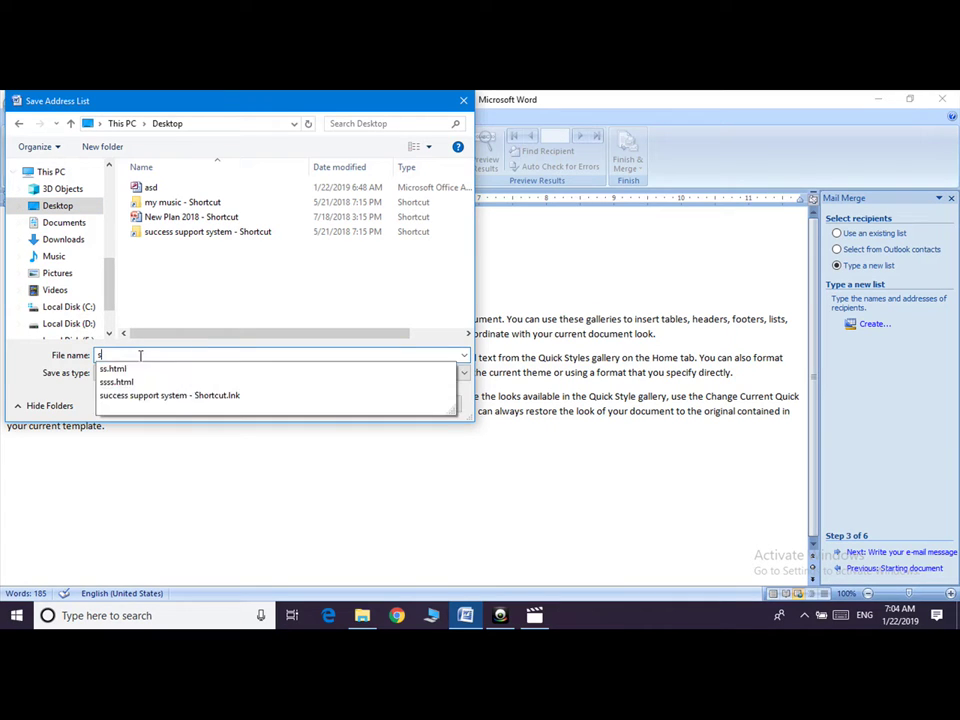
pyautogui.write('t')
pyautogui.write('ks')
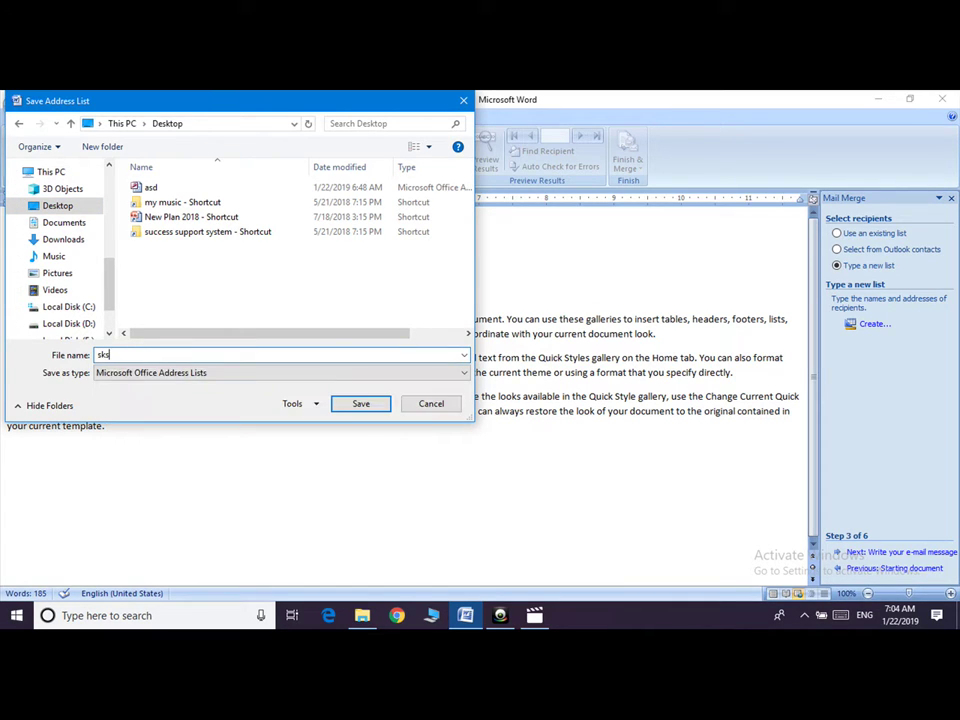
pyautogui.click(360, 416)
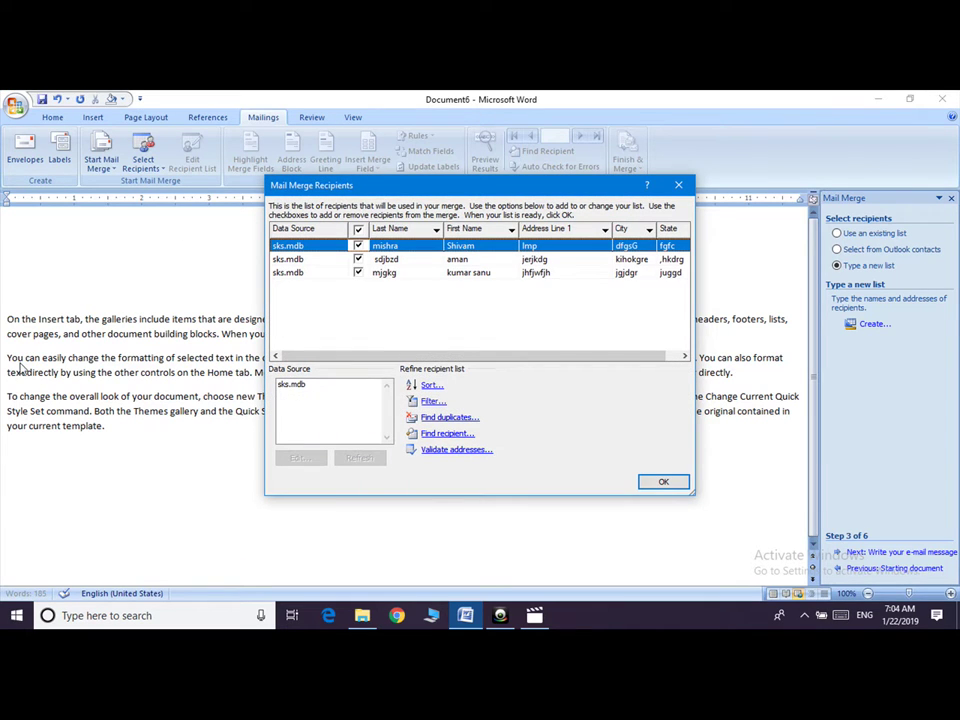
# Accept the three checked recipients in the Mail Merge Recipients dialog
pyautogui.click(664, 483)
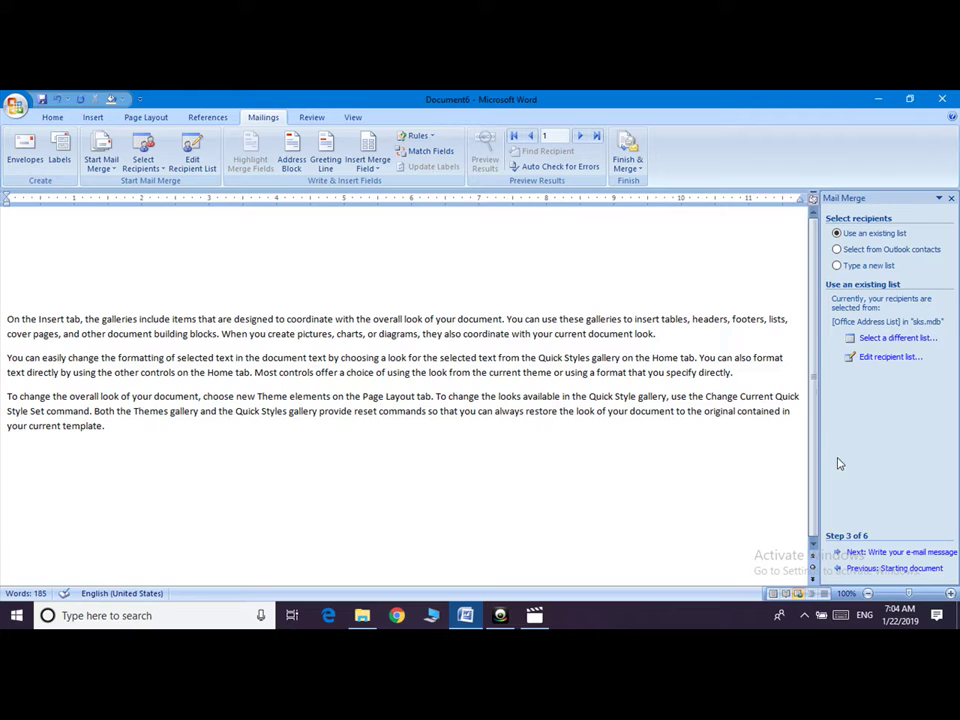
# Advance to step 4 and insert the default «GreetingLine» field at the top of the message
pyautogui.click(911, 553)
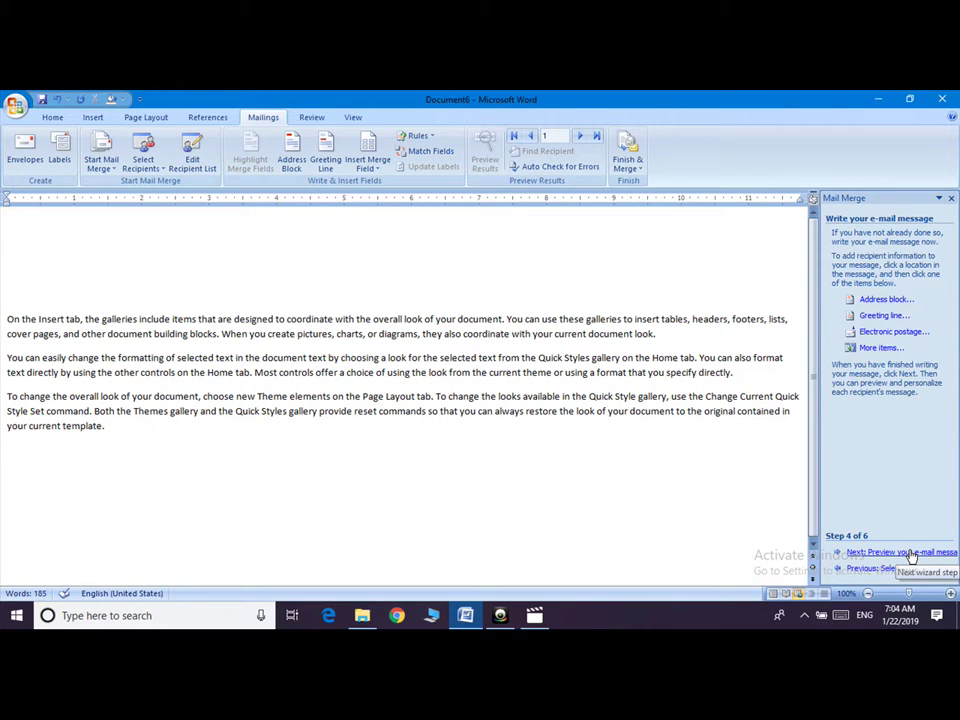
pyautogui.click(885, 316)
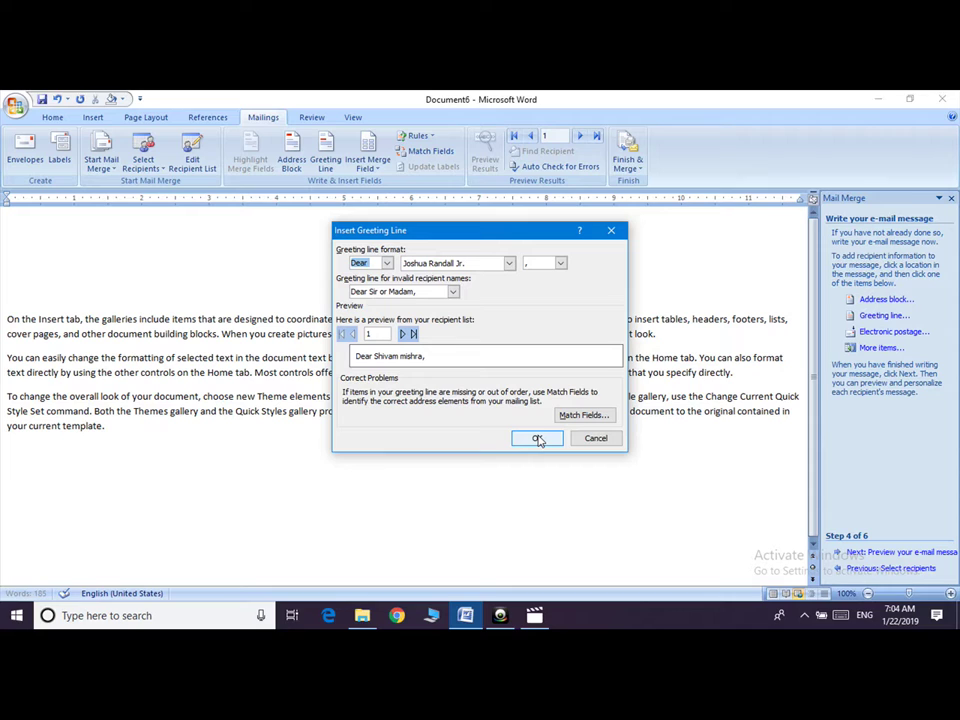
pyautogui.click(537, 440)
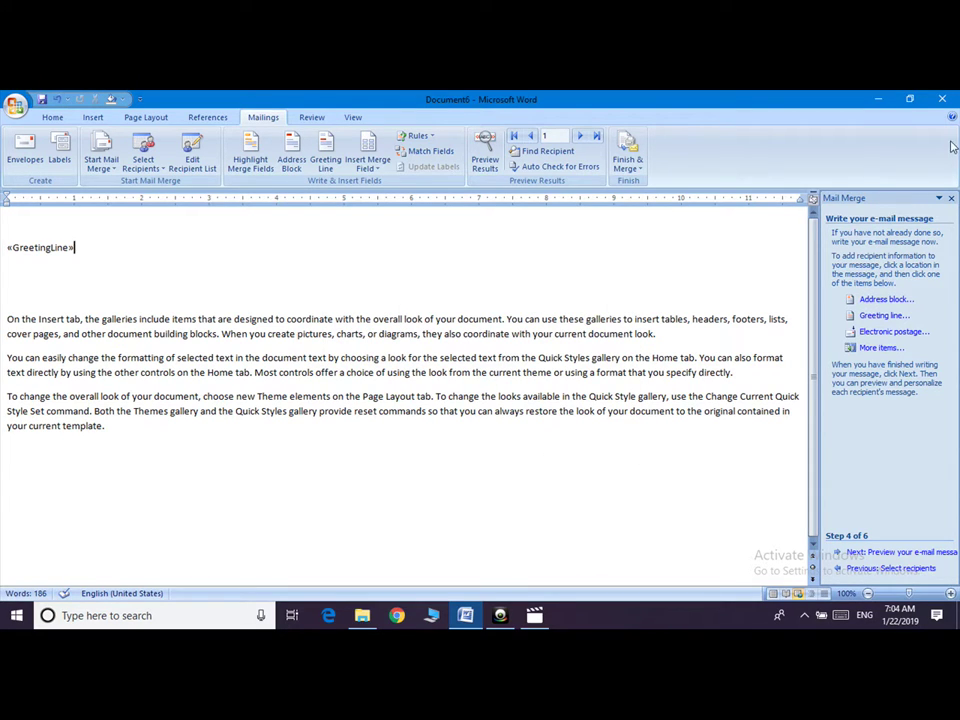
# Start a new line below the greeting and insert the First_Name merge field
pyautogui.click(880, 348)
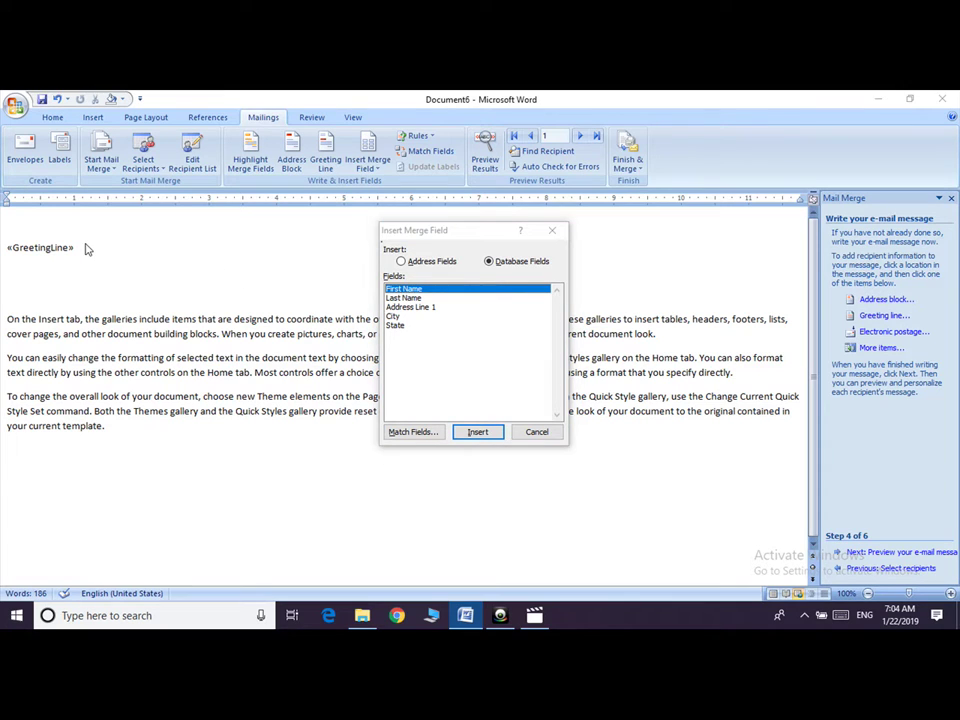
pyautogui.click(538, 433)
pyautogui.press('Return')
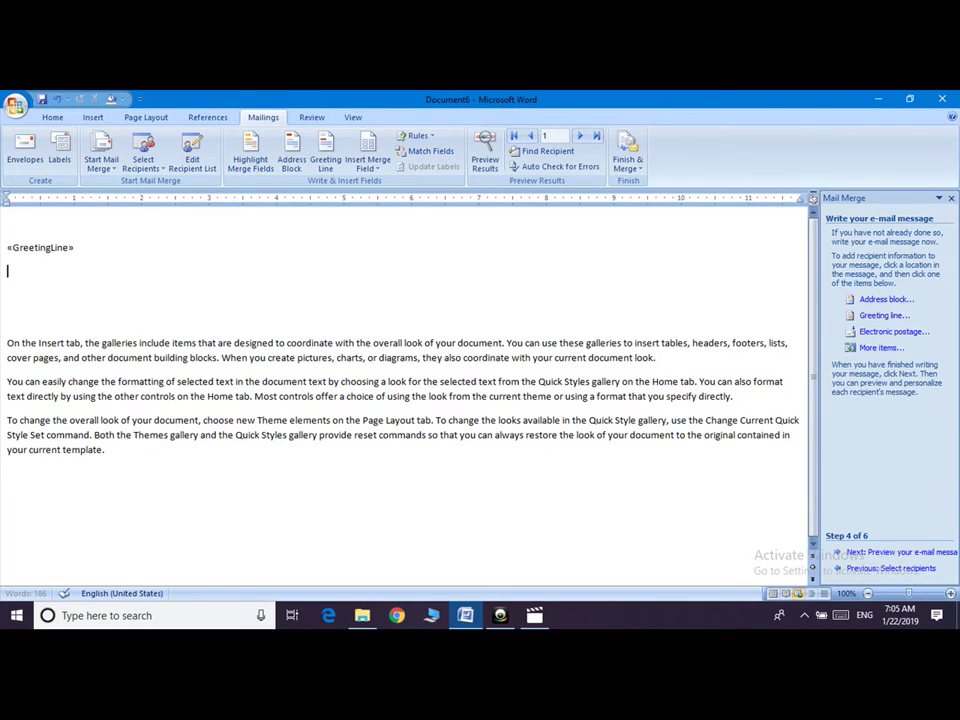
pyautogui.click(876, 348)
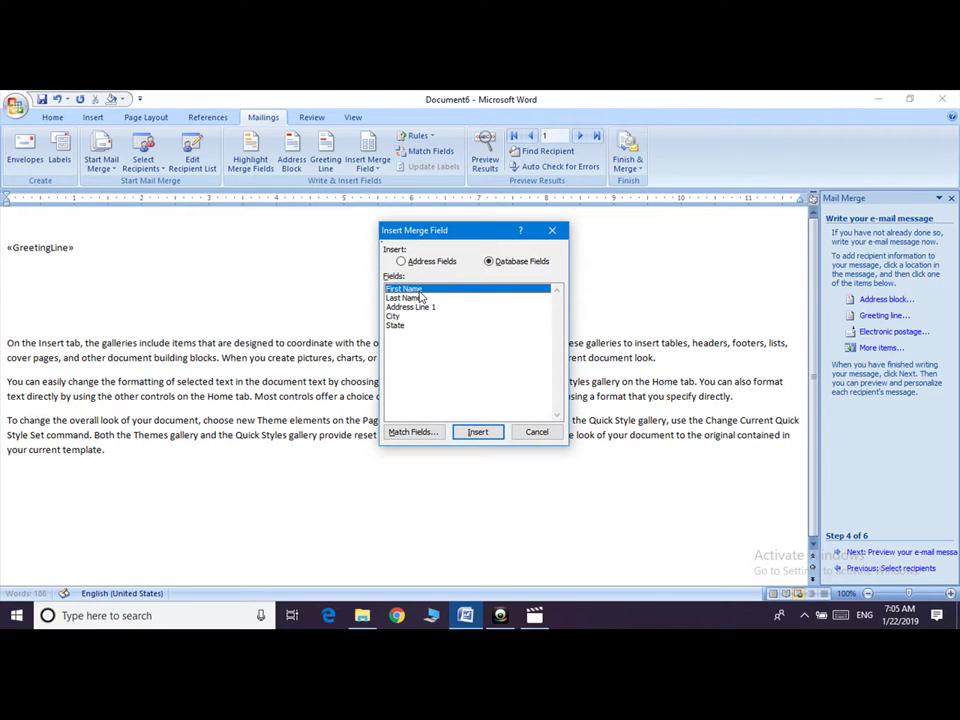
pyautogui.click(478, 432)
# Insert Last_Name, Address_Line_1, City and State merge fields after First_Name
pyautogui.click(402, 298)
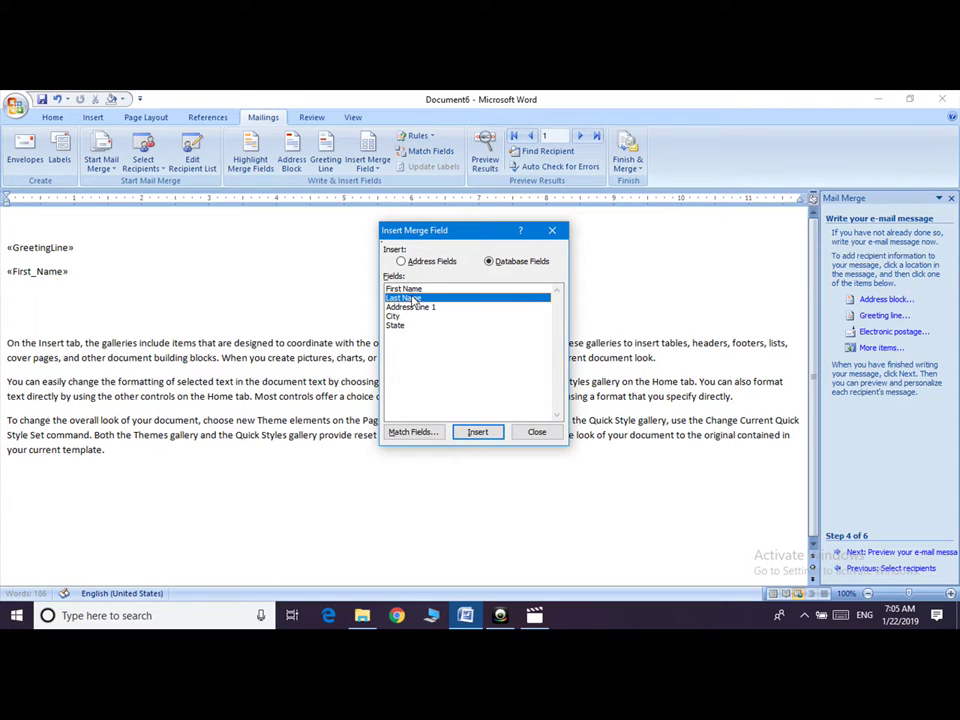
pyautogui.click(481, 434)
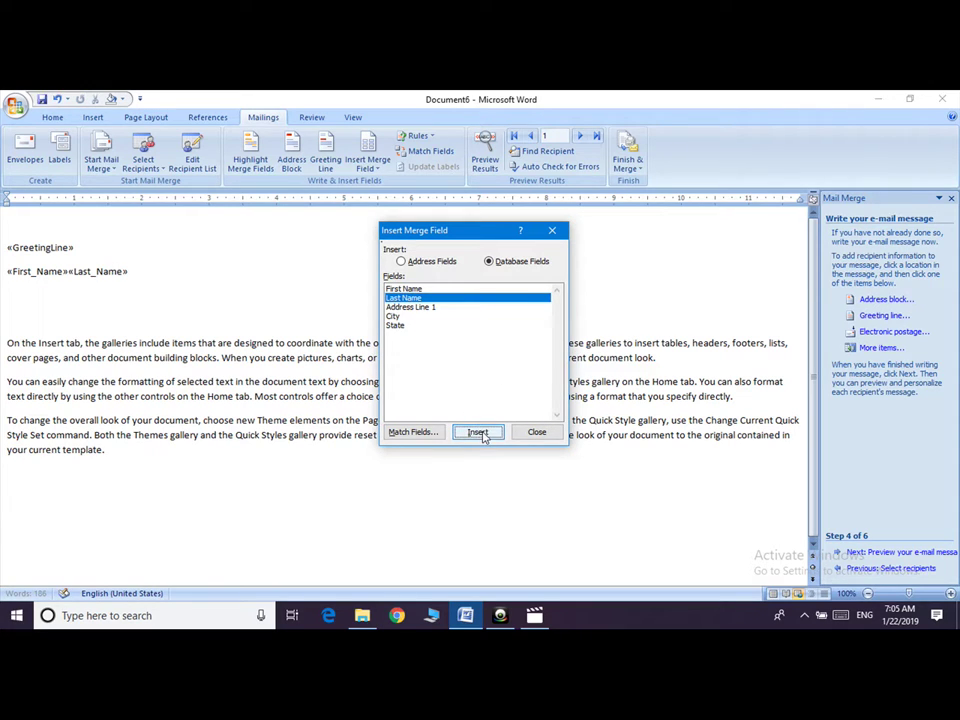
pyautogui.click(418, 307)
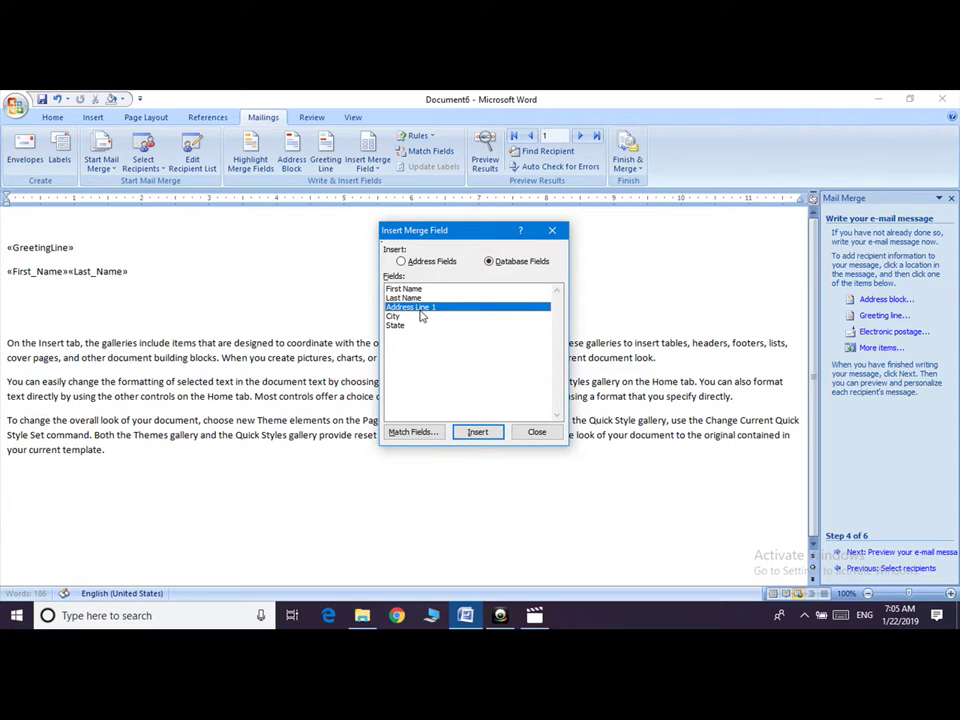
pyautogui.click(485, 433)
pyautogui.click(393, 316)
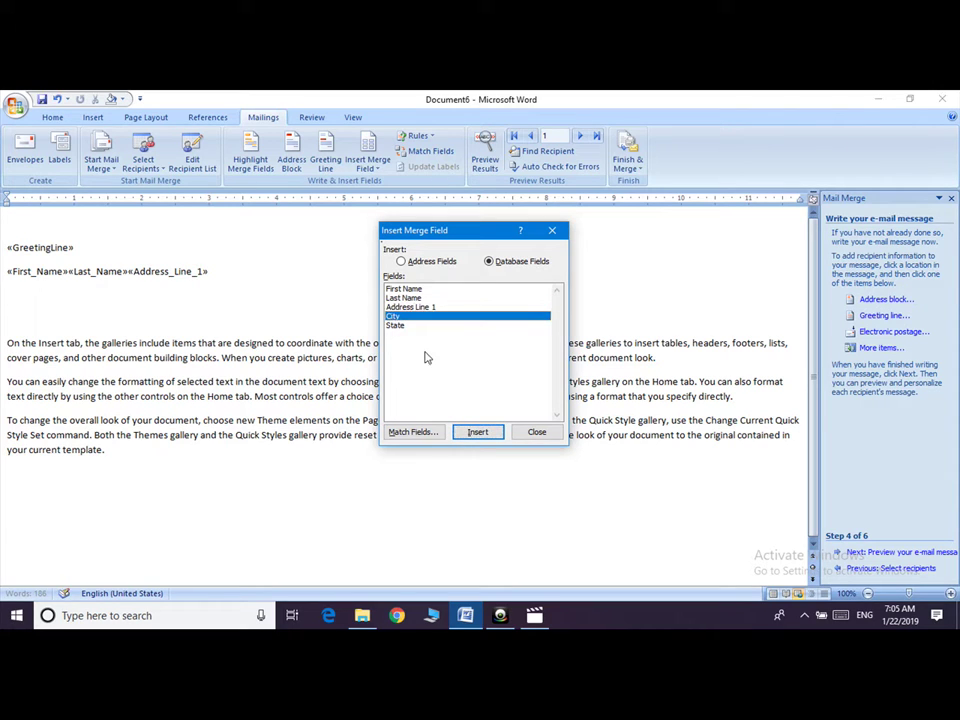
pyautogui.click(477, 433)
pyautogui.click(395, 325)
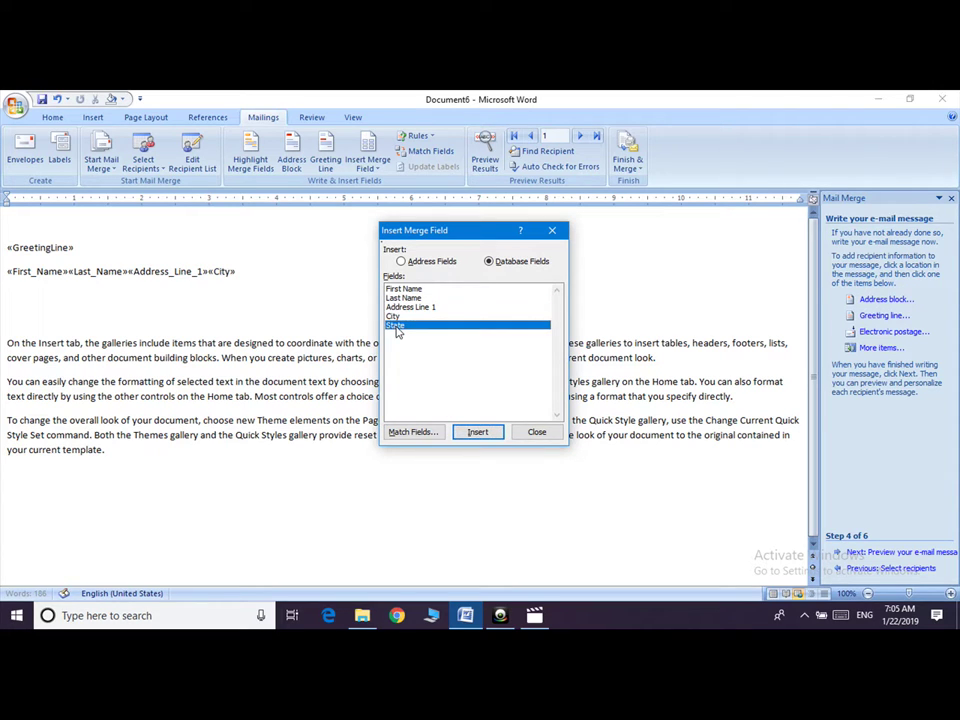
pyautogui.click(478, 433)
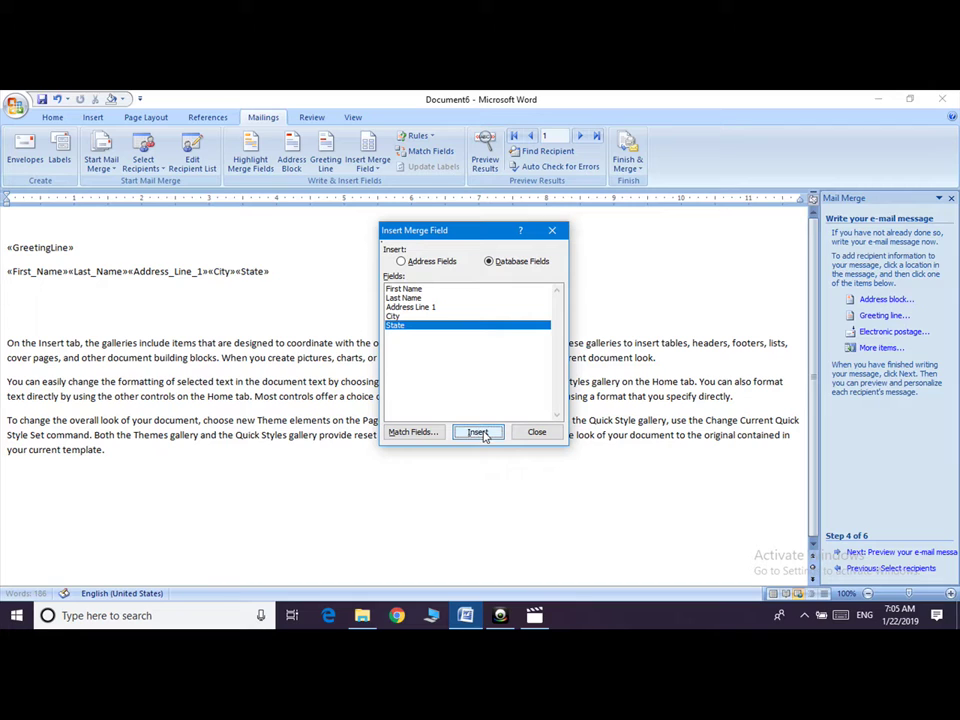
pyautogui.click(538, 433)
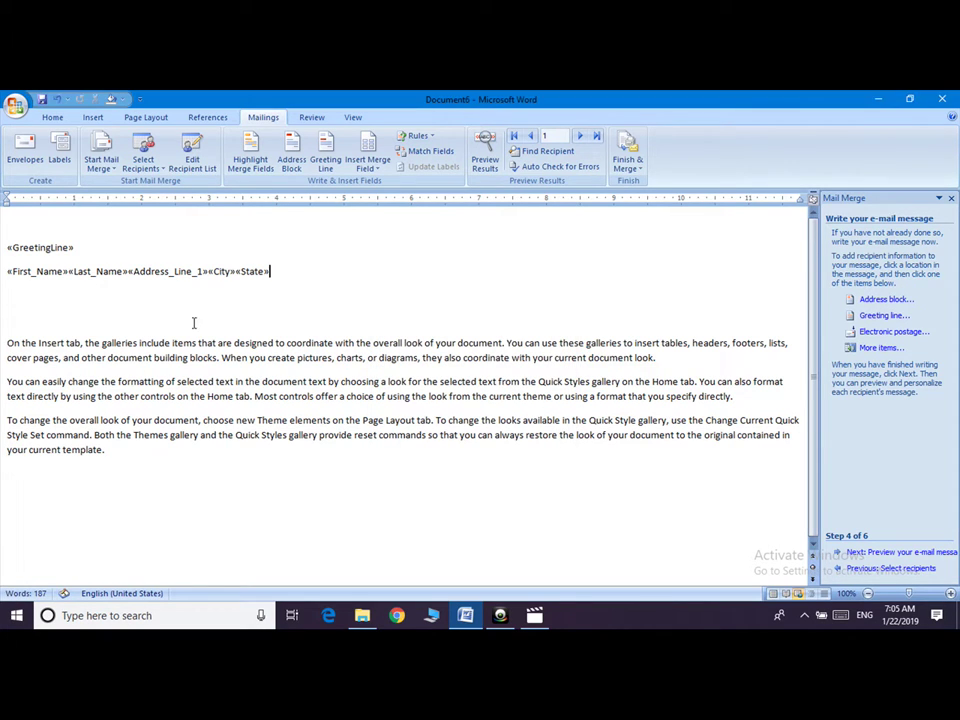
pyautogui.click(70, 272)
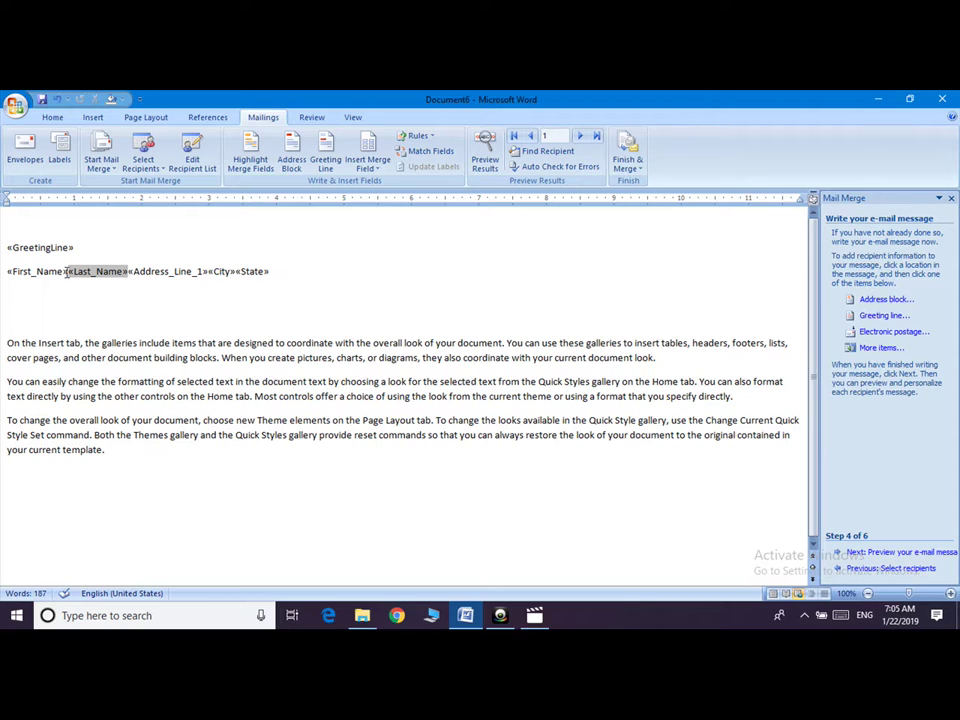
# Break Last_Name, Address_Line_1, City and State each onto its own line below First_Name
pyautogui.press('Return')
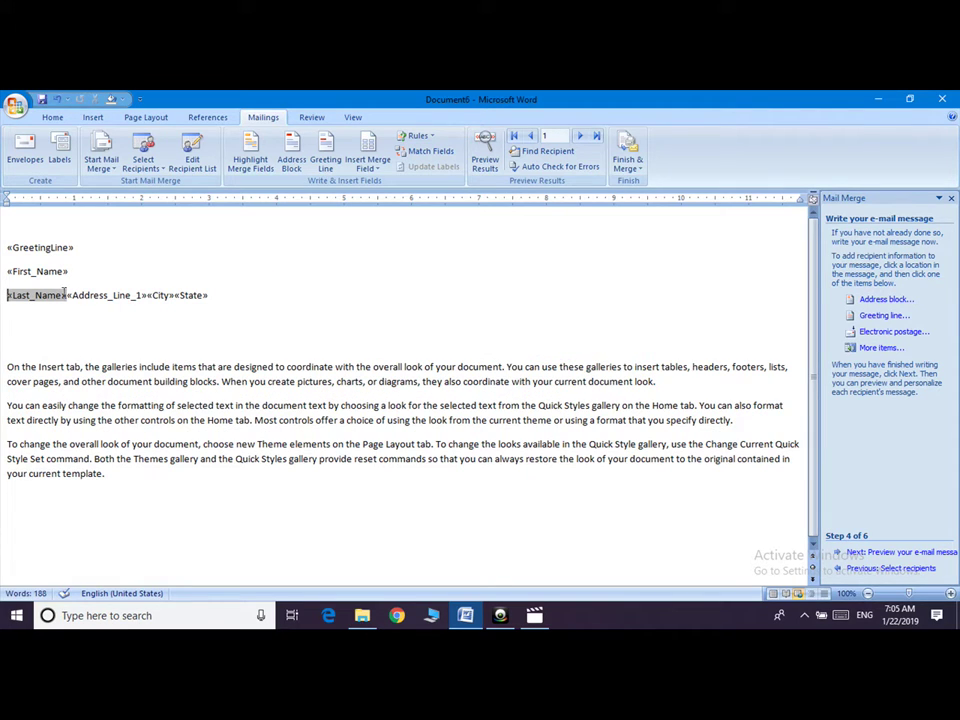
pyautogui.click(69, 303)
pyautogui.press('Right')
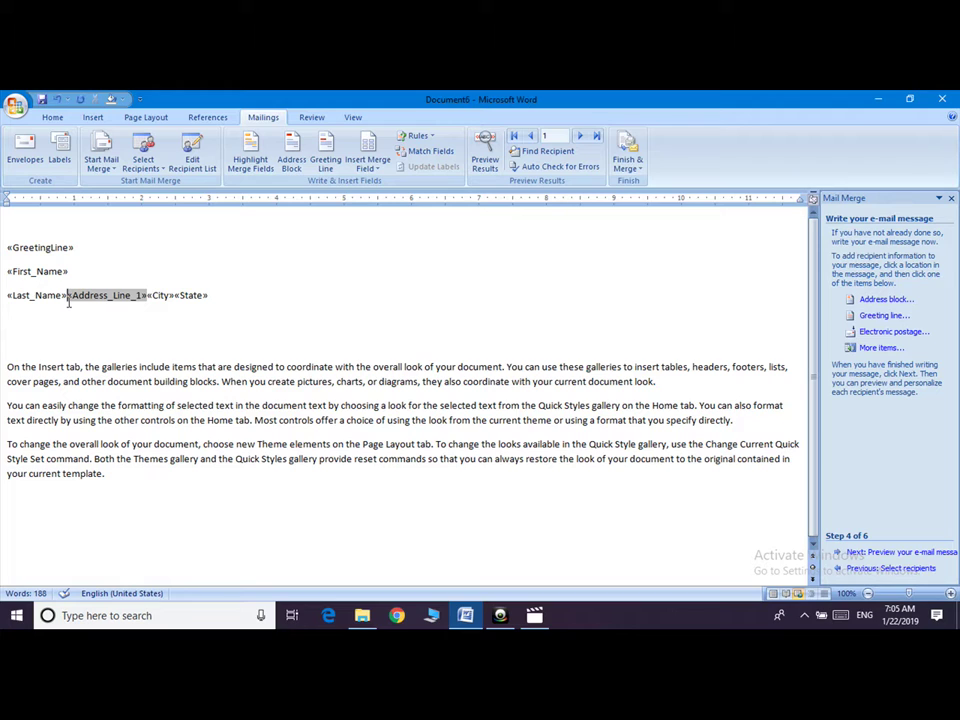
pyautogui.press('Return')
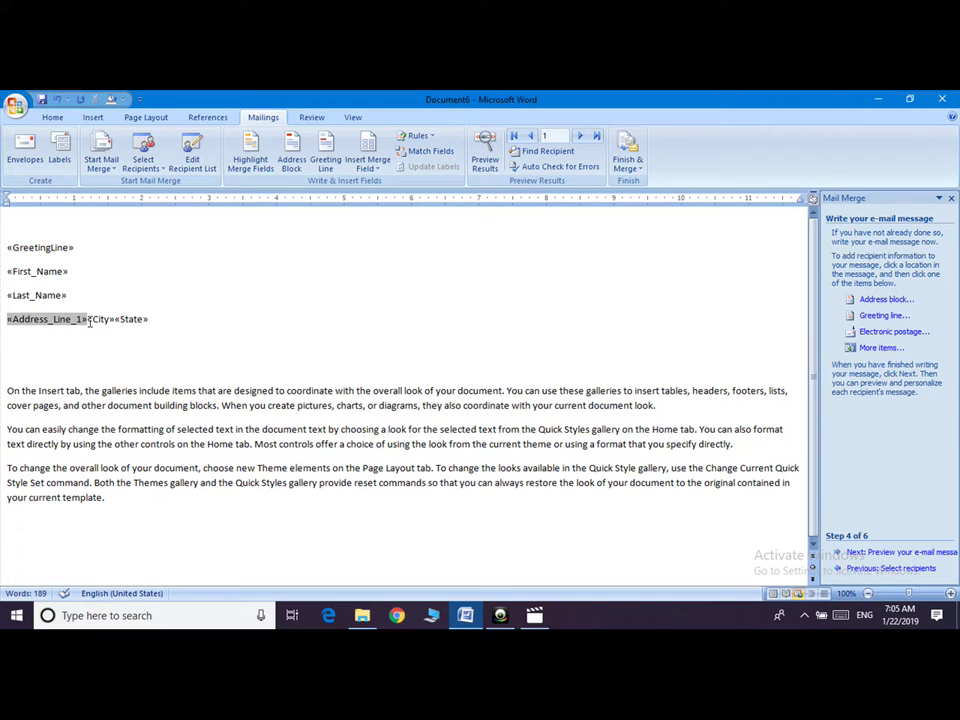
pyautogui.press('Right')
pyautogui.press('Return')
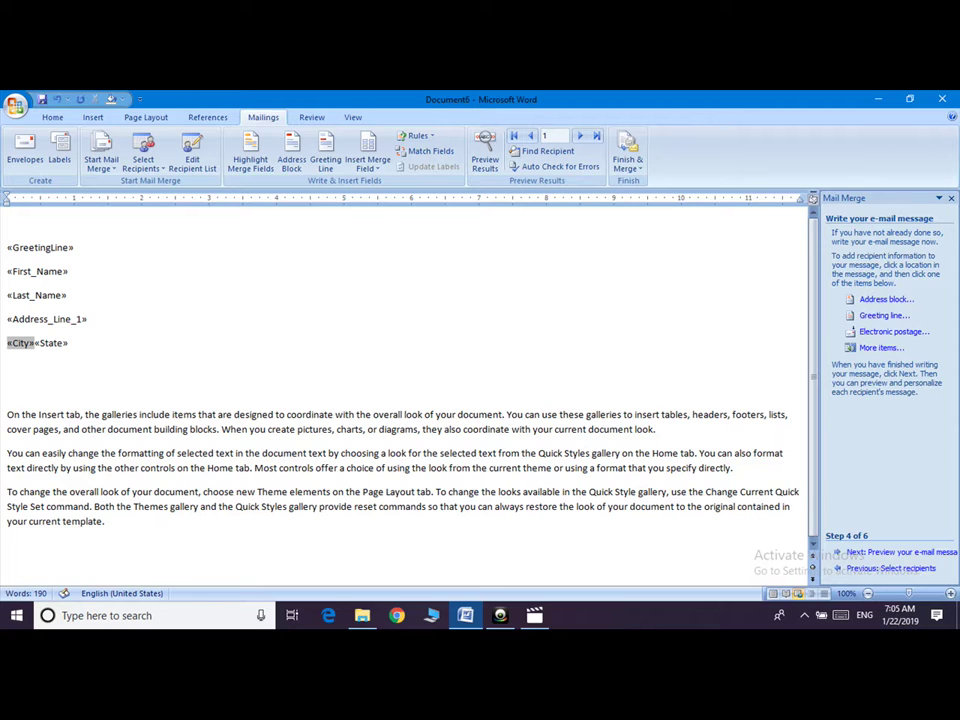
pyautogui.click(39, 343)
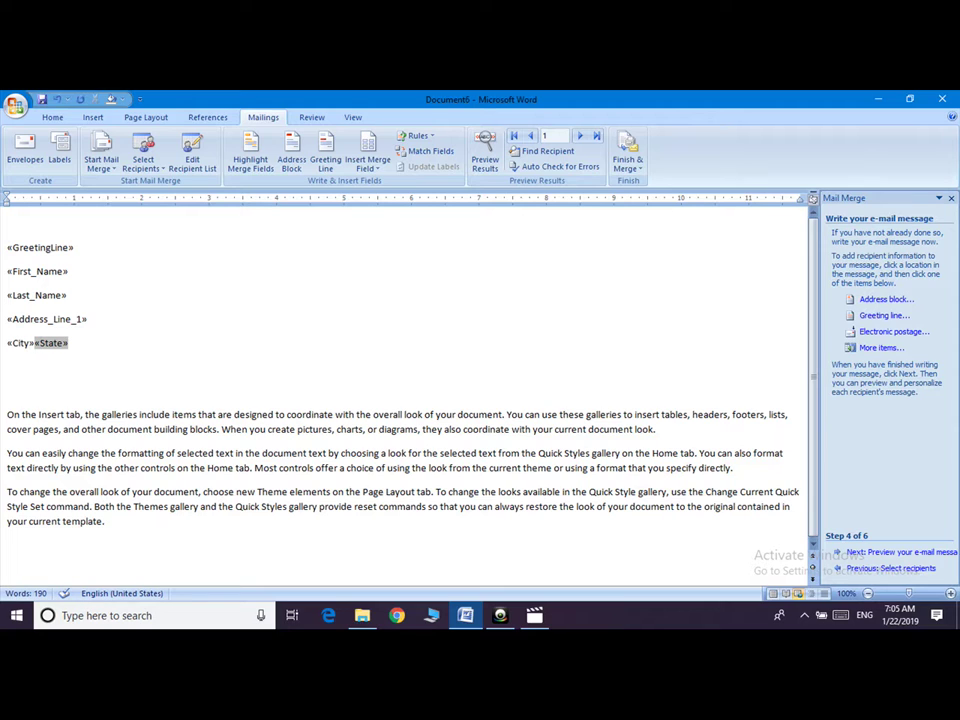
pyautogui.press('Return')
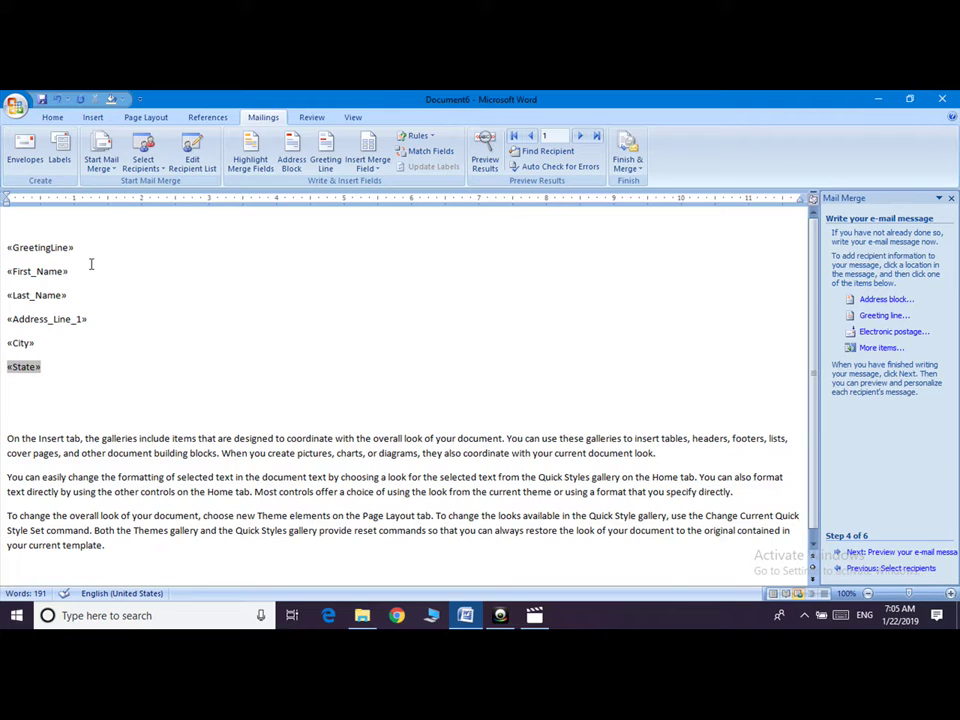
# Preview the messages, stepping forward to recipient 3 and back to recipient 1
pyautogui.click(903, 552)
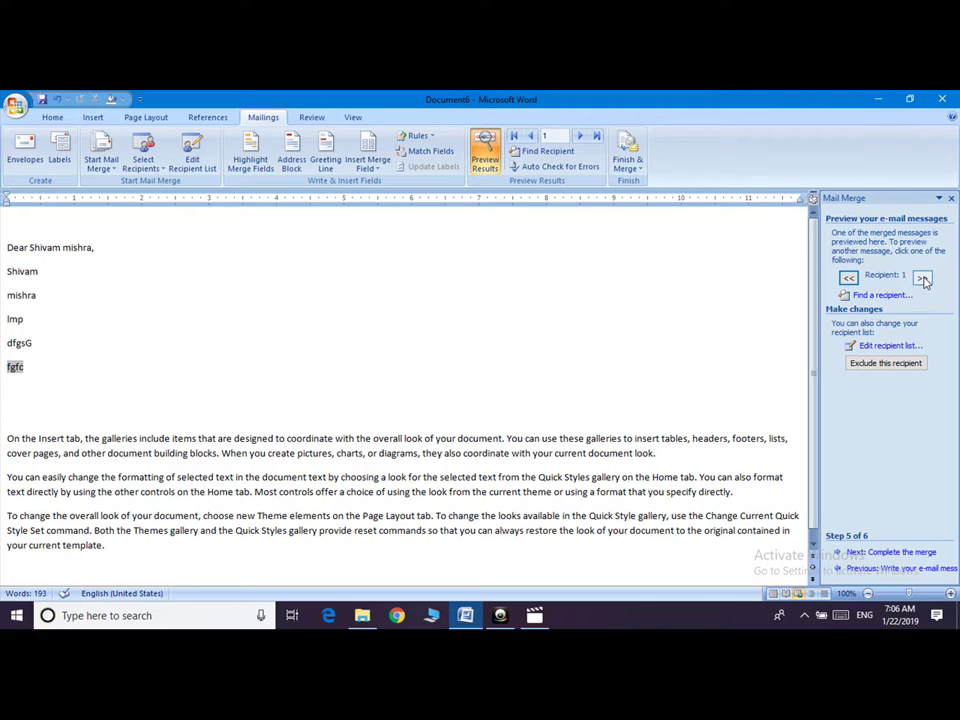
pyautogui.click(922, 279)
pyautogui.click(922, 279)
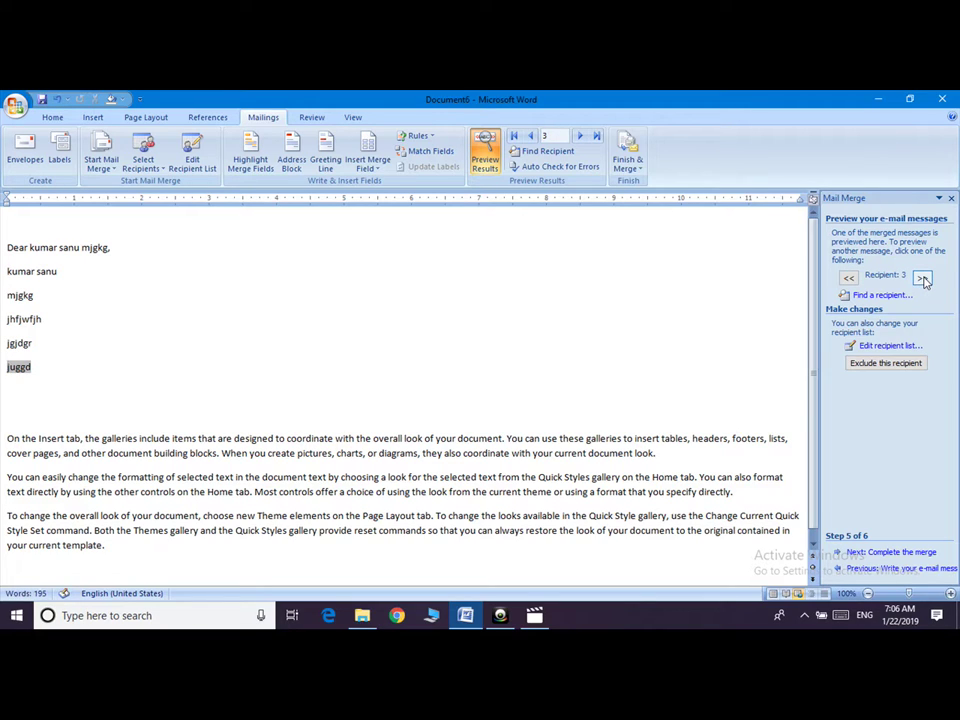
pyautogui.click(848, 279)
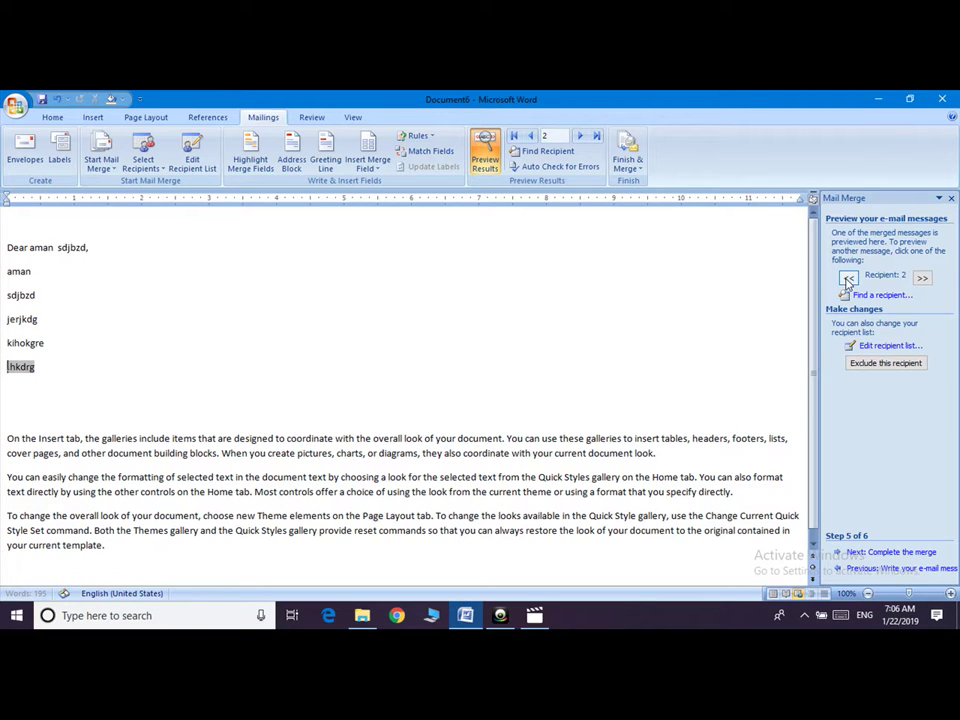
pyautogui.click(848, 279)
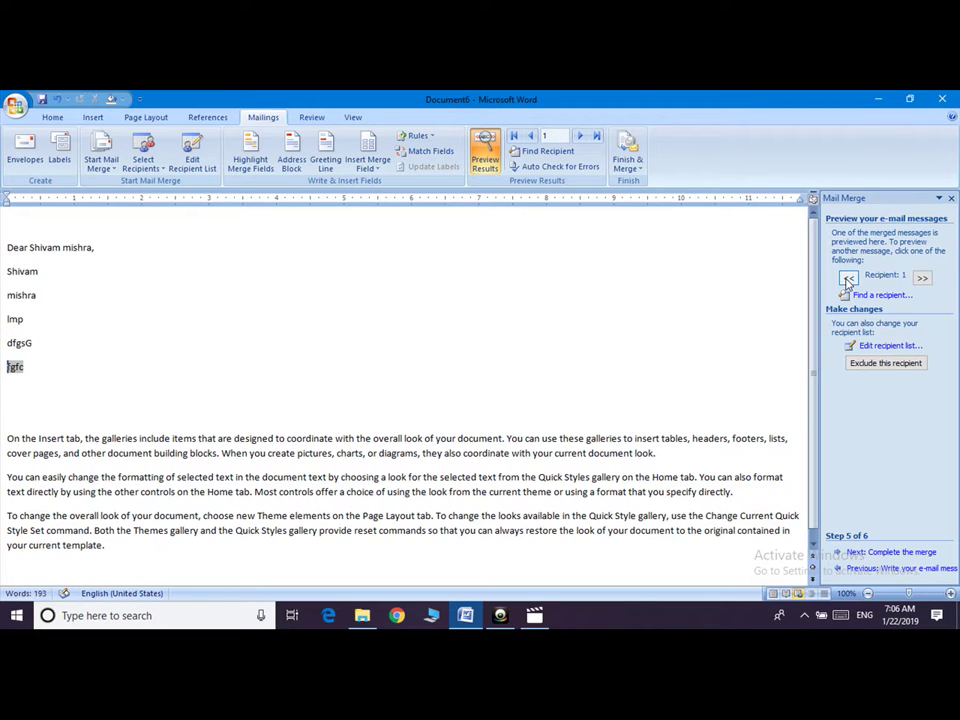
pyautogui.click(910, 553)
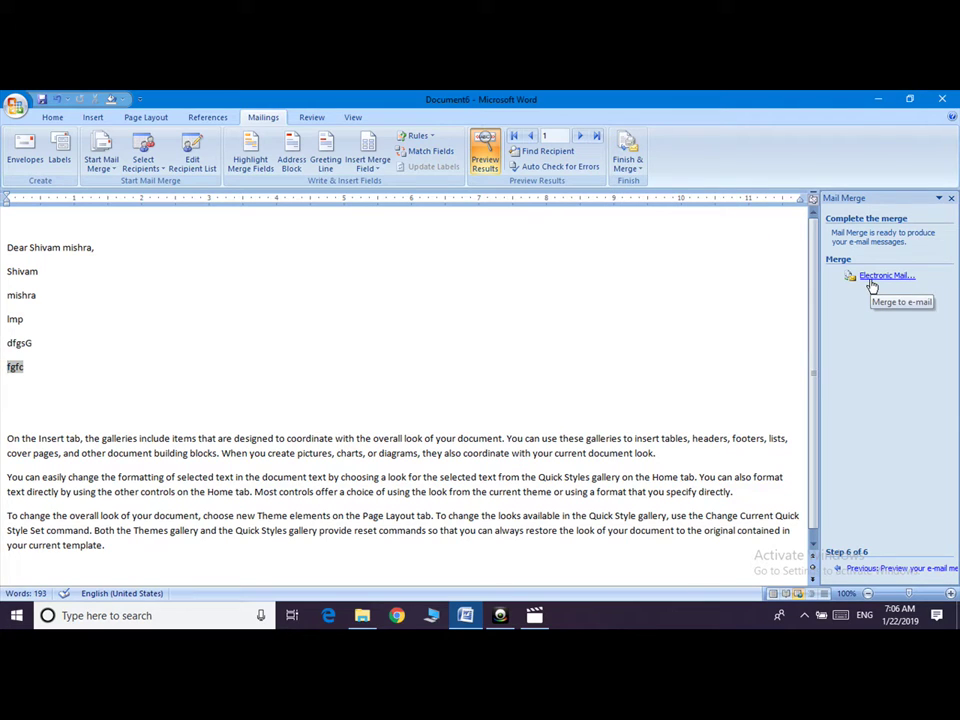
# Use Finish & Merge > Edit Individual Documents to merge All records into a new document
pyautogui.click(630, 160)
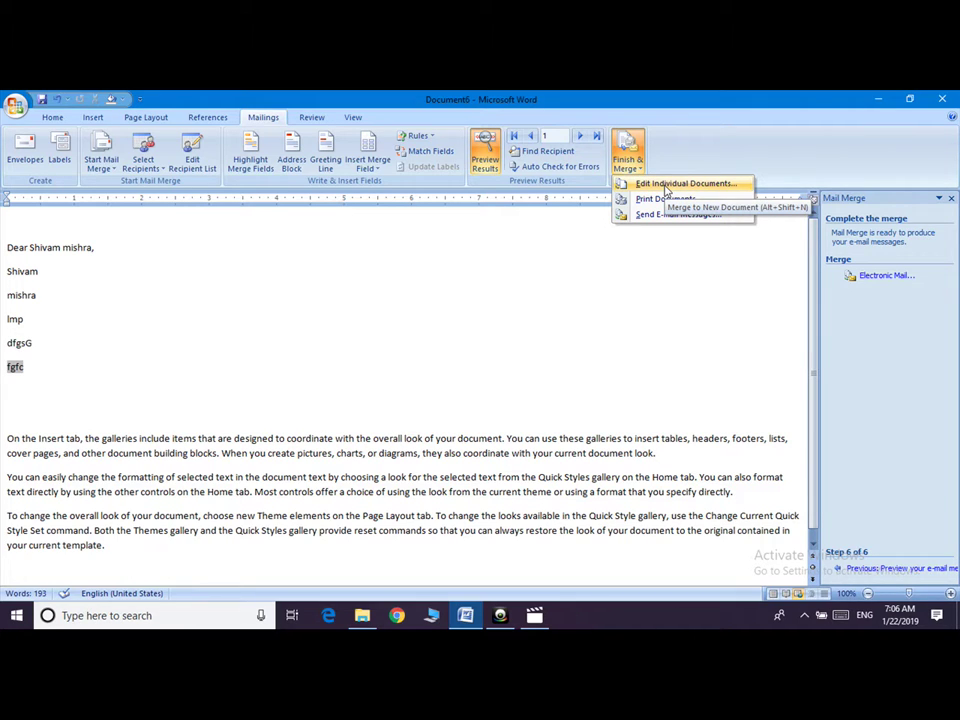
pyautogui.click(666, 188)
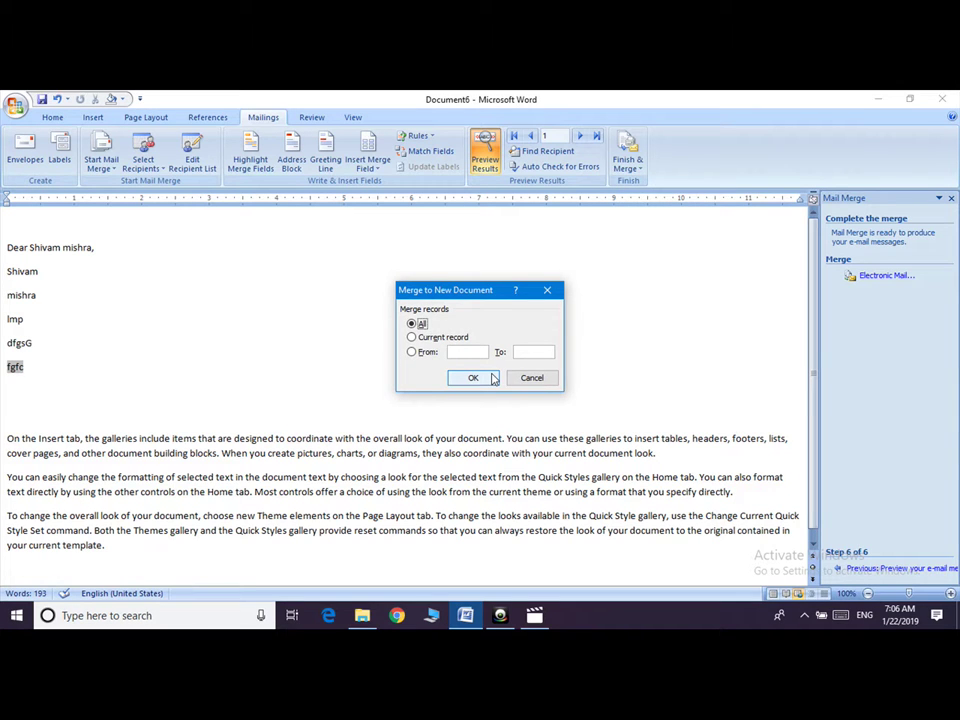
pyautogui.click(492, 378)
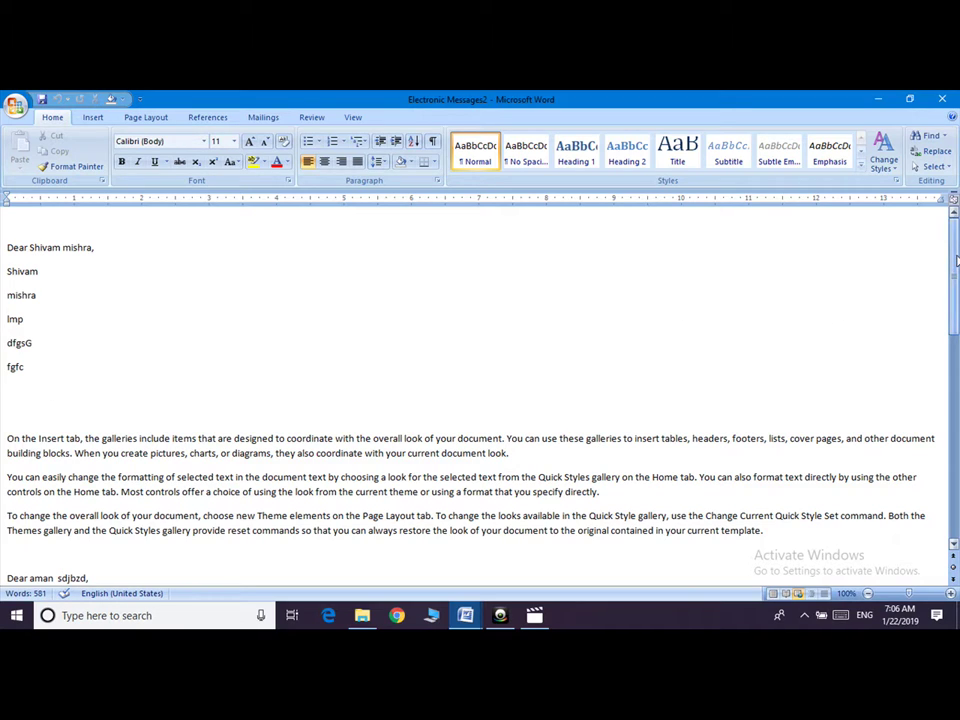
# Scroll through the three merged letters, return to the top, and reopen the Mailings tab
pyautogui.scroll(-5, 955, 262)
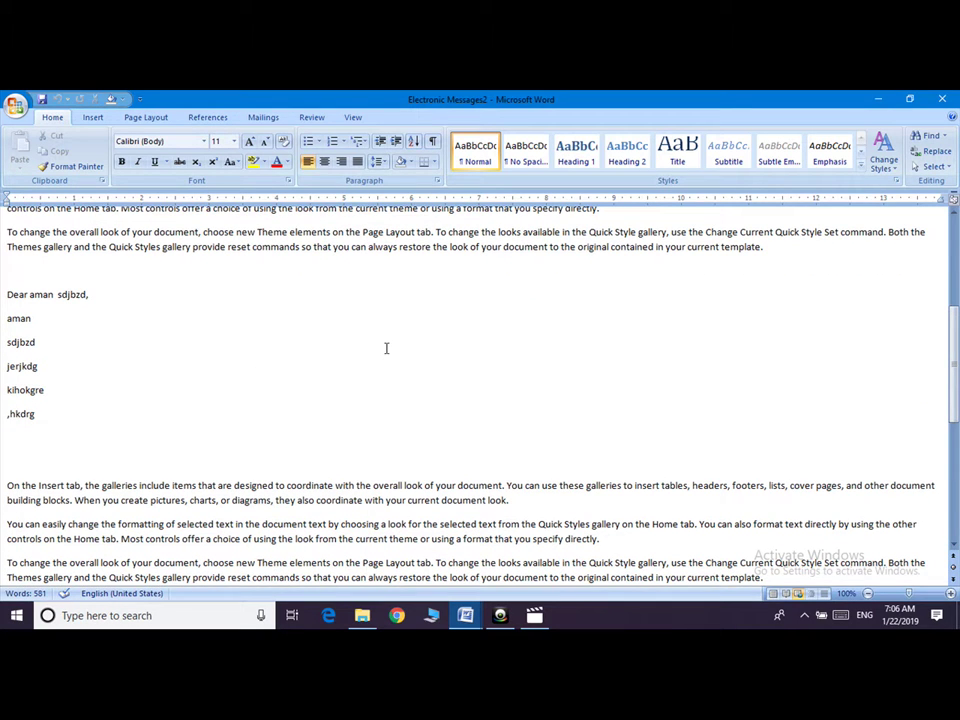
pyautogui.scroll(-1, 955, 380)
pyautogui.scroll(-5, 955, 385)
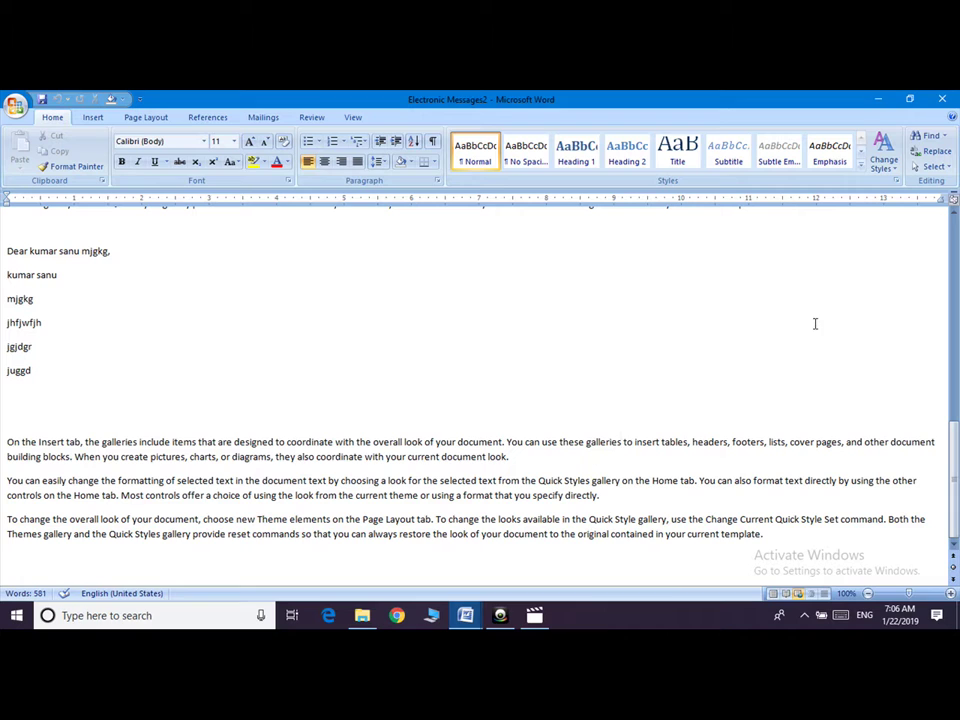
pyautogui.moveTo(955, 440); pyautogui.dragTo(955, 238)
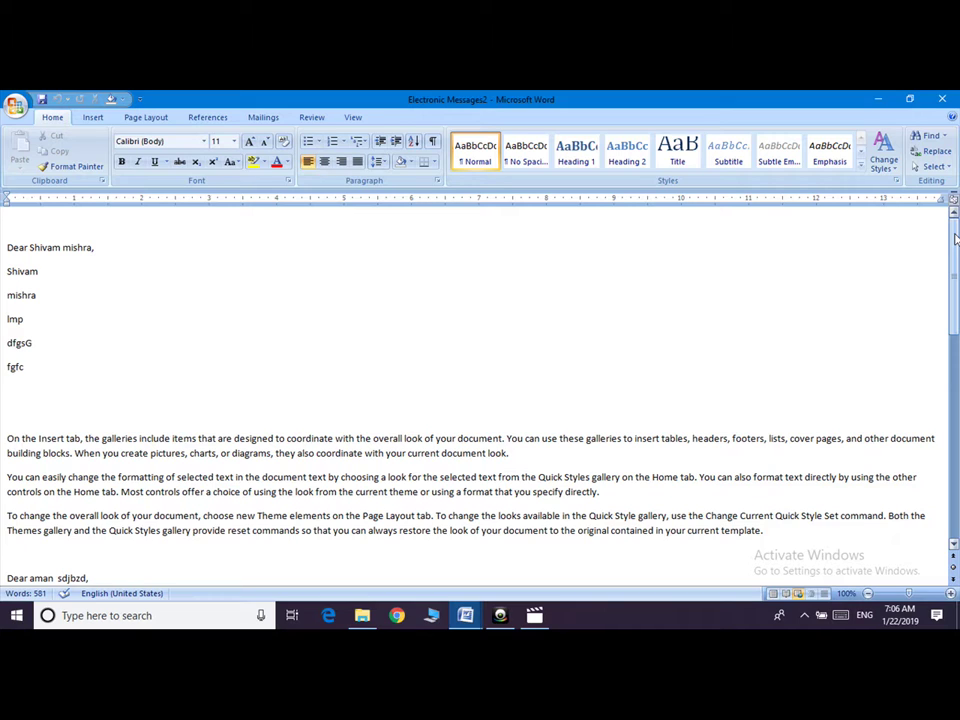
pyautogui.click(262, 118)
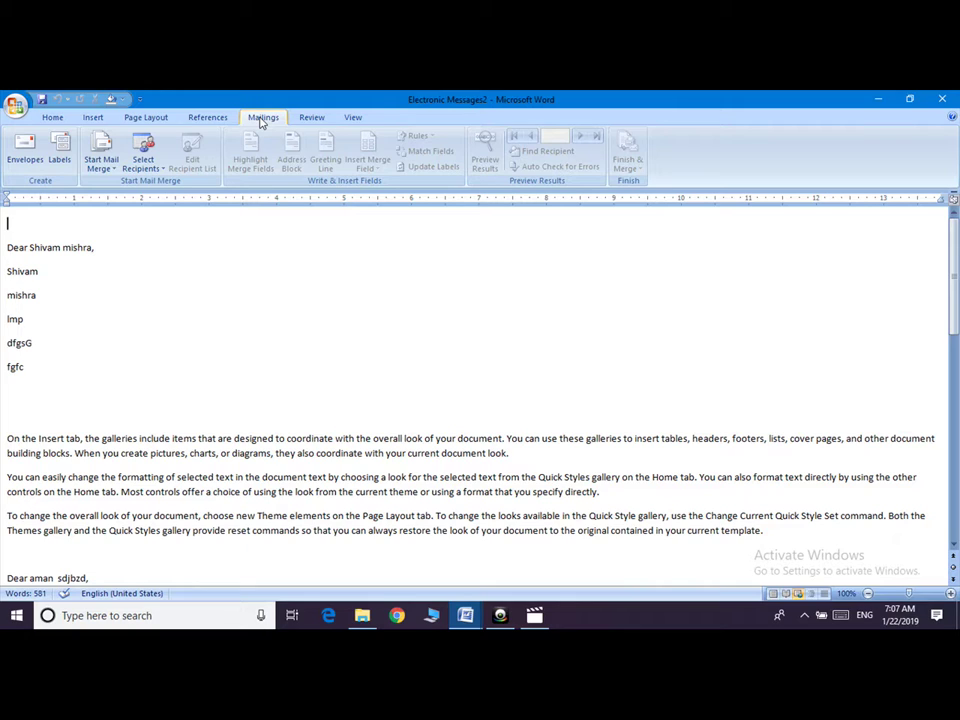
pyautogui.click(496, 618)
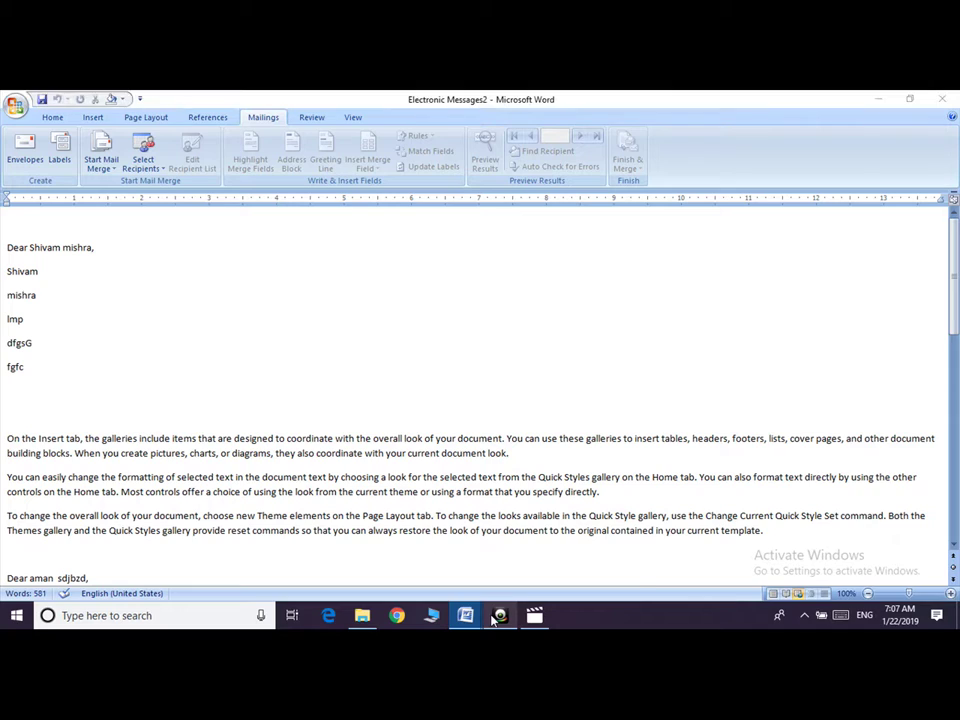